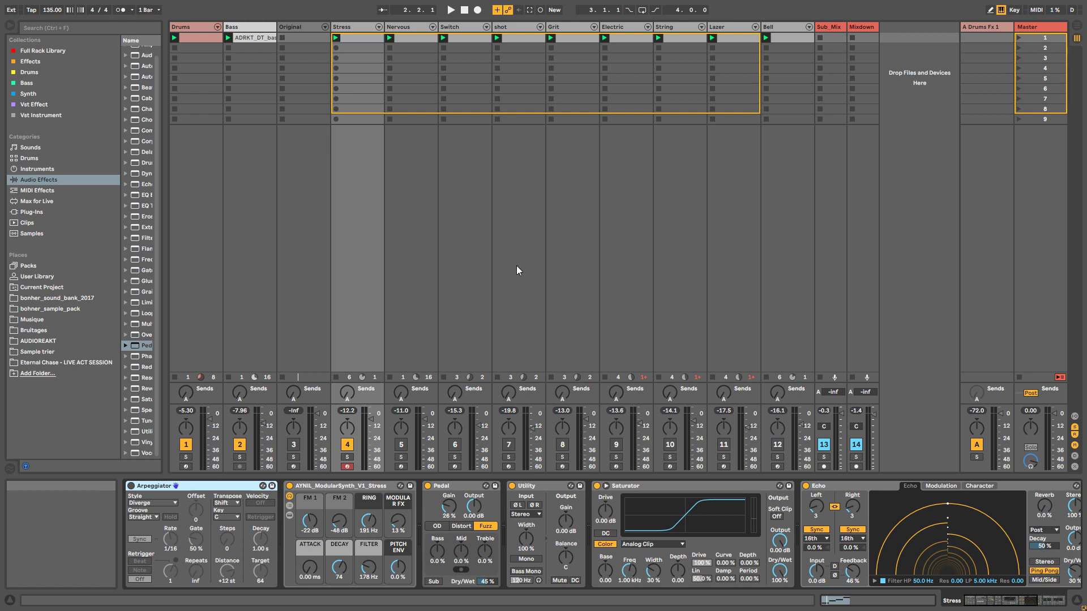
Step: Start playback and audition the Stress, Nervous and Grit tracks, selecting each one to show its device chain
{"action": "left_click", "coordinate": [354, 487]}
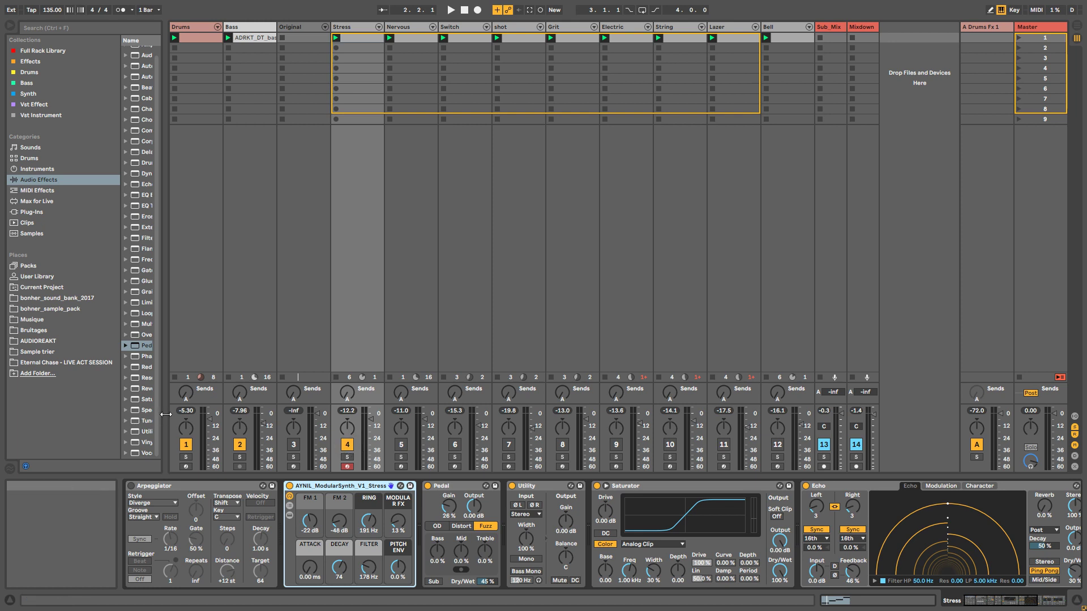
{"action": "key", "text": "space"}
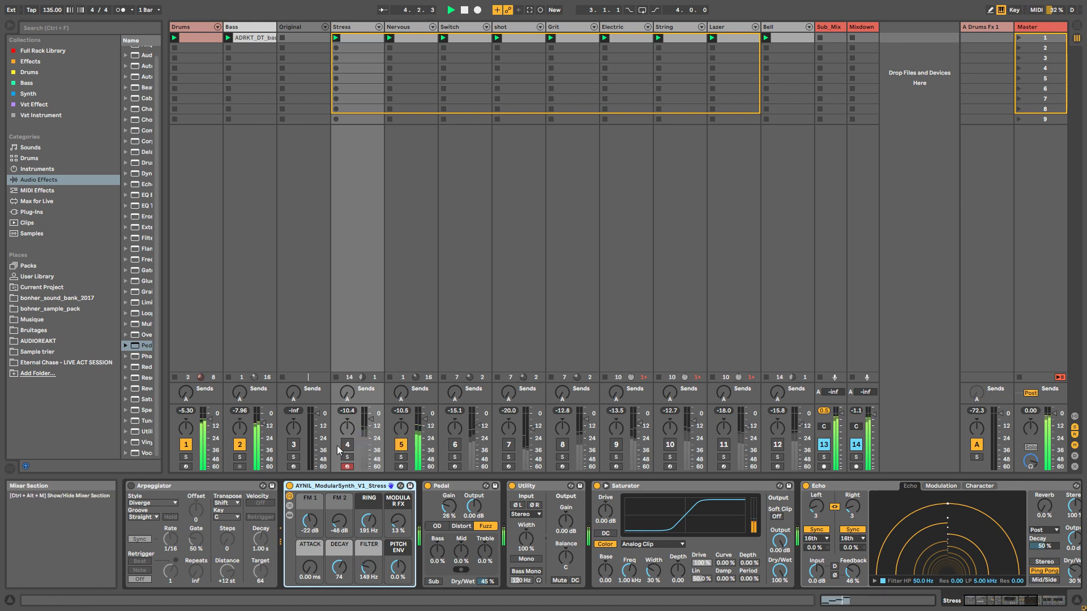
{"action": "left_click", "coordinate": [413, 26]}
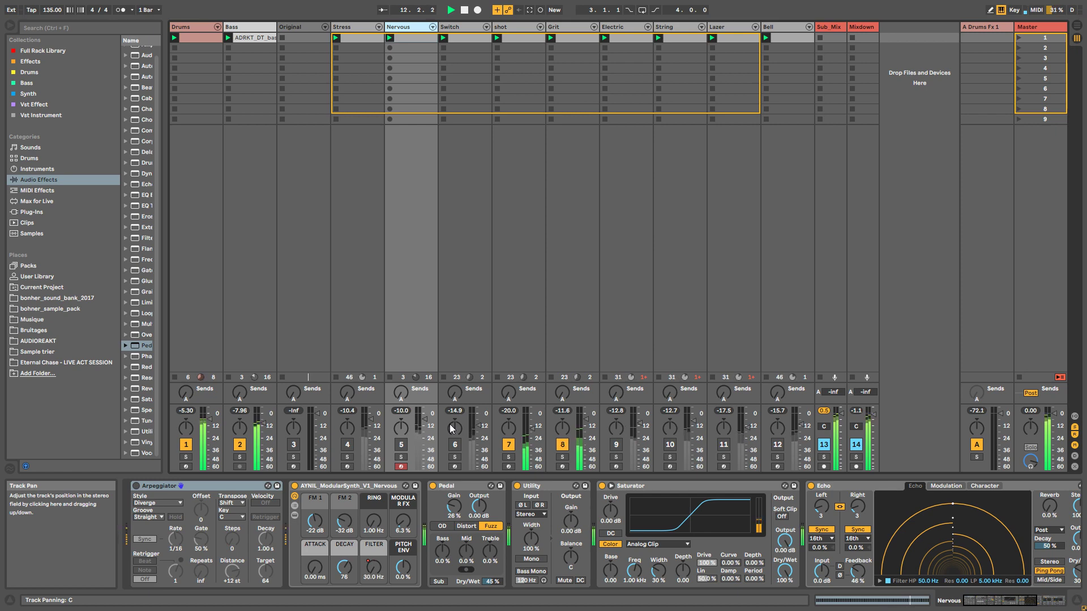
{"action": "left_click", "coordinate": [564, 30]}
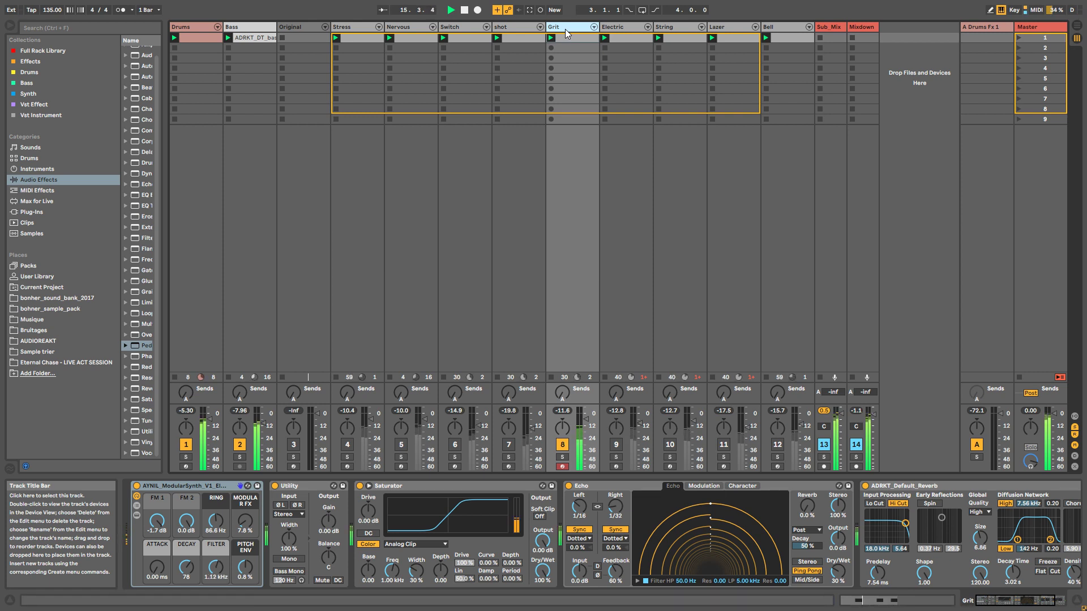
Step: Audition the Electric and String tracks in turn, muting the previous synth track and selecting the one that plays
{"action": "left_click", "coordinate": [619, 445]}
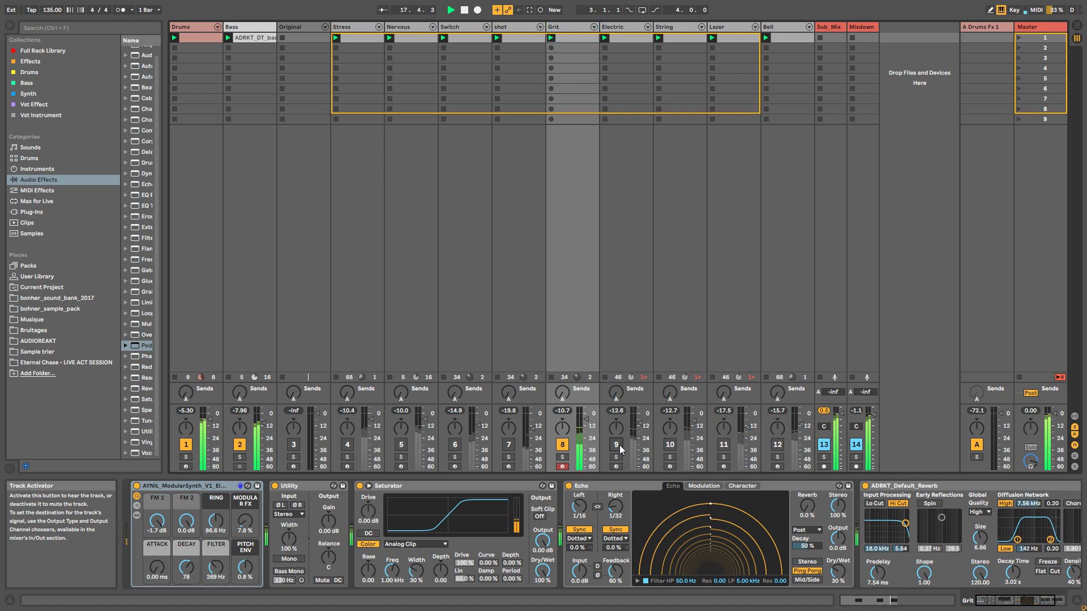
{"action": "left_click", "coordinate": [562, 444]}
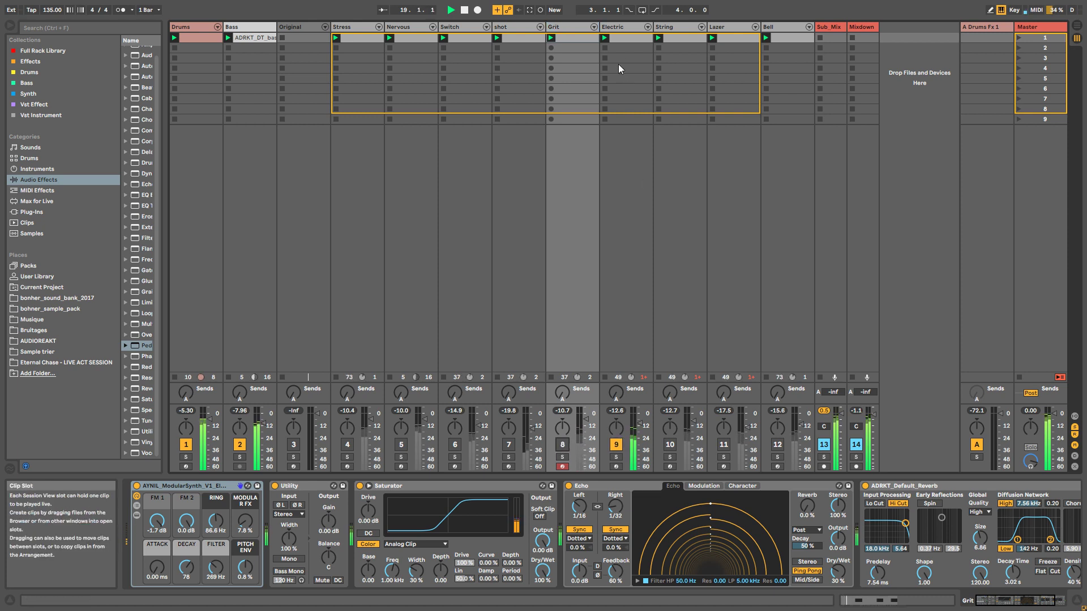
{"action": "left_click", "coordinate": [625, 29]}
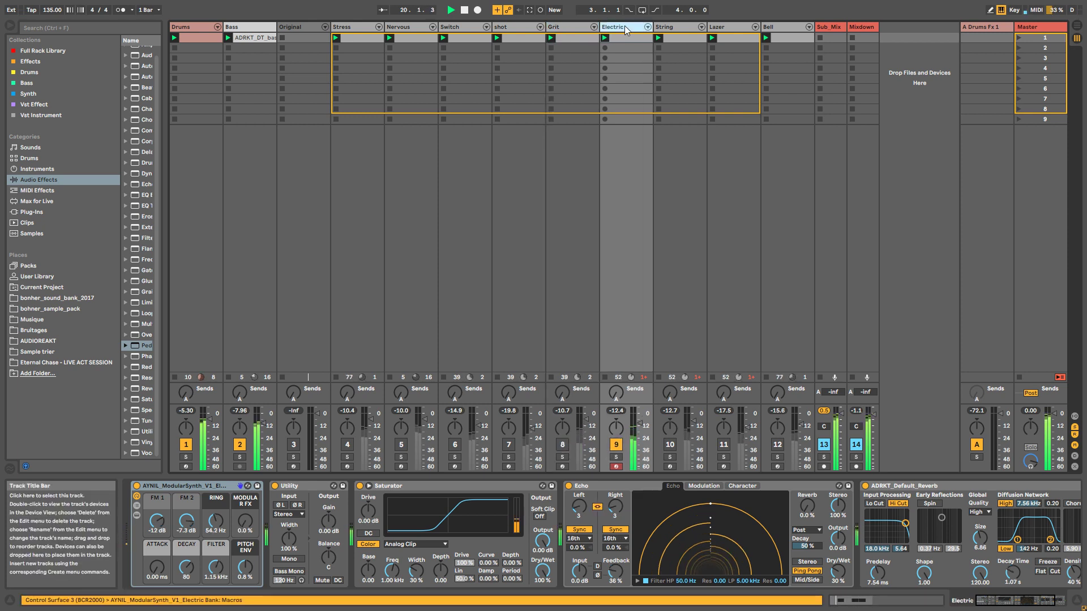
{"action": "left_click", "coordinate": [669, 446]}
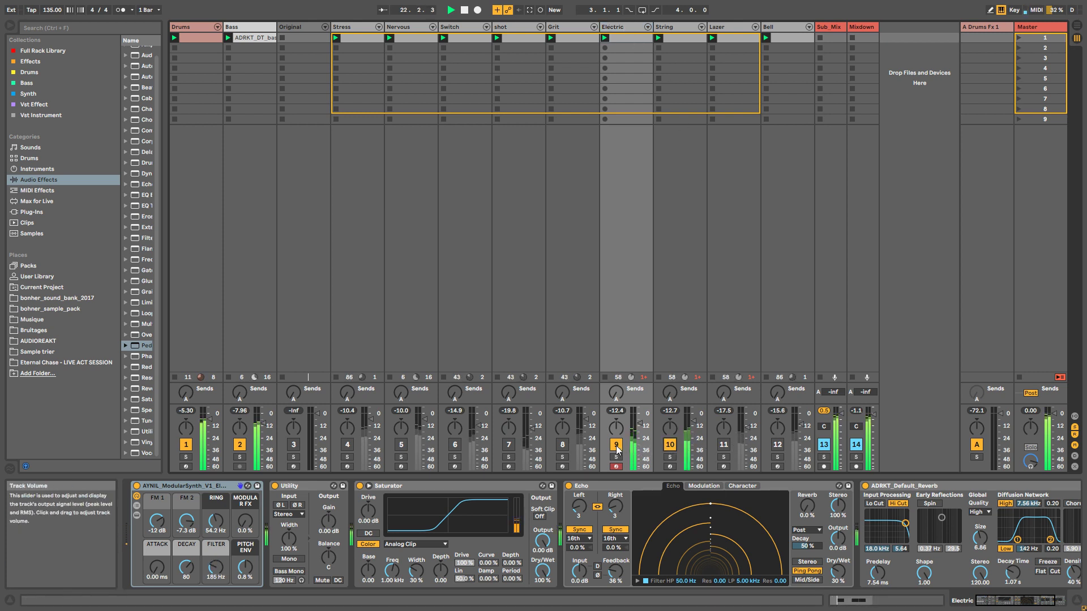
{"action": "left_click", "coordinate": [676, 28]}
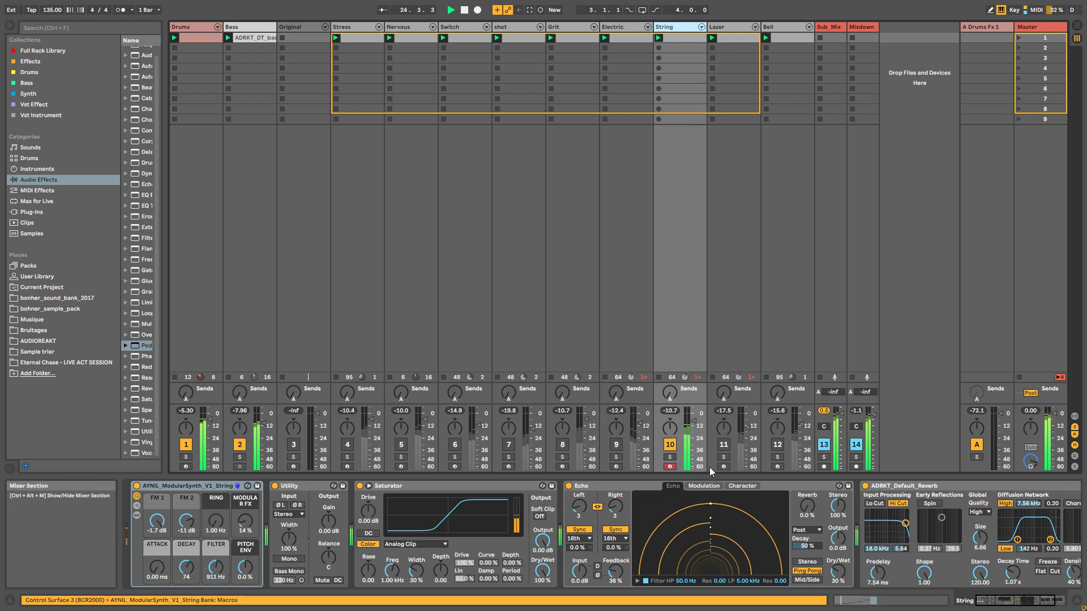
Step: Audition the Lazer and Bell tracks, muting String and Lazer in turn and selecting the track that plays
{"action": "left_click", "coordinate": [669, 445]}
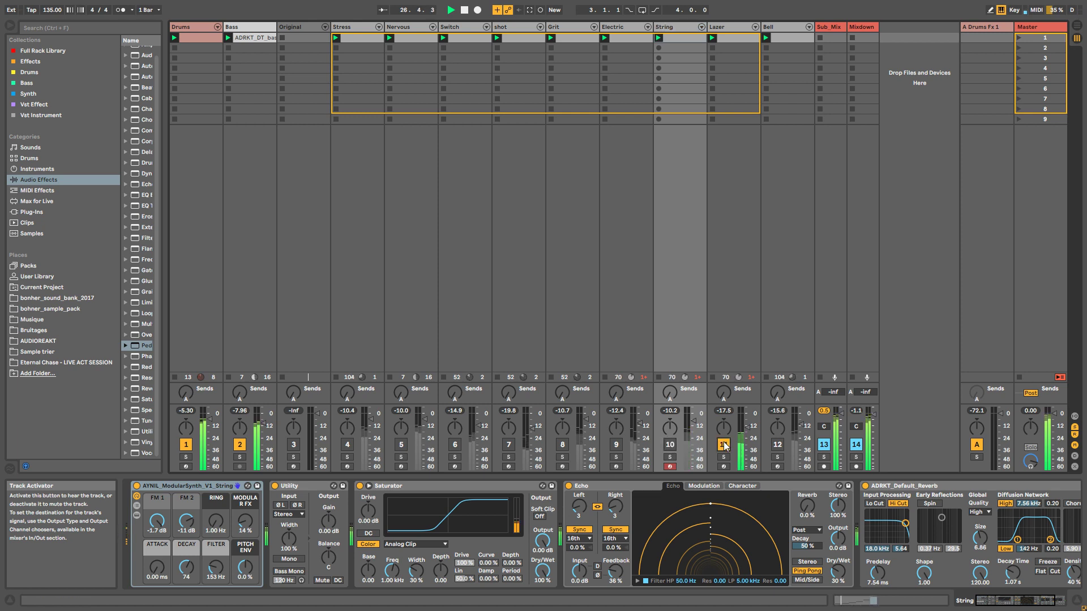
{"action": "left_click", "coordinate": [737, 28]}
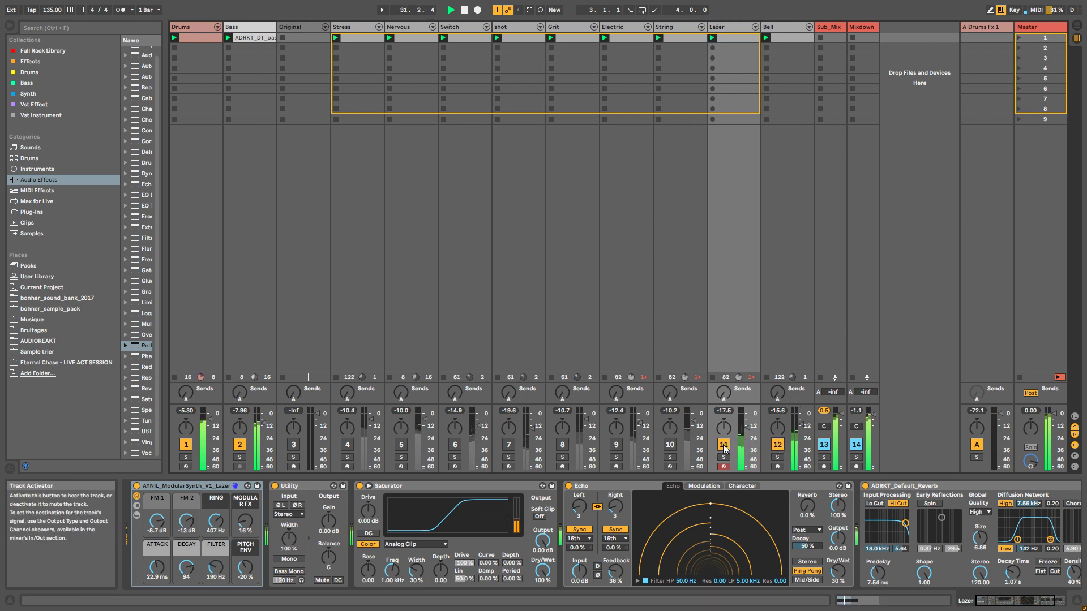
{"action": "left_click", "coordinate": [782, 26]}
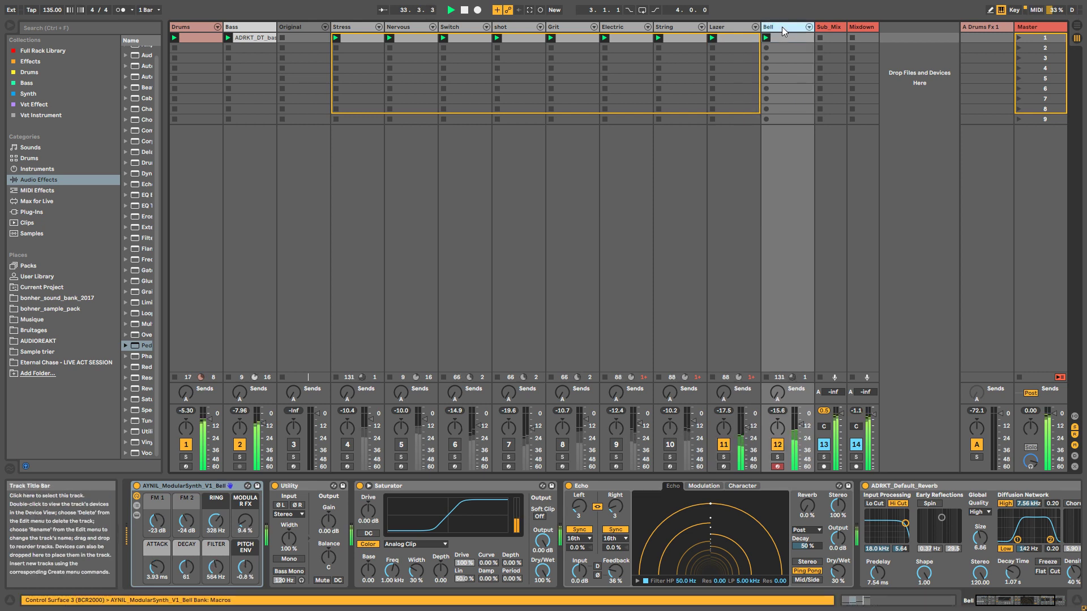
{"action": "left_click", "coordinate": [725, 447]}
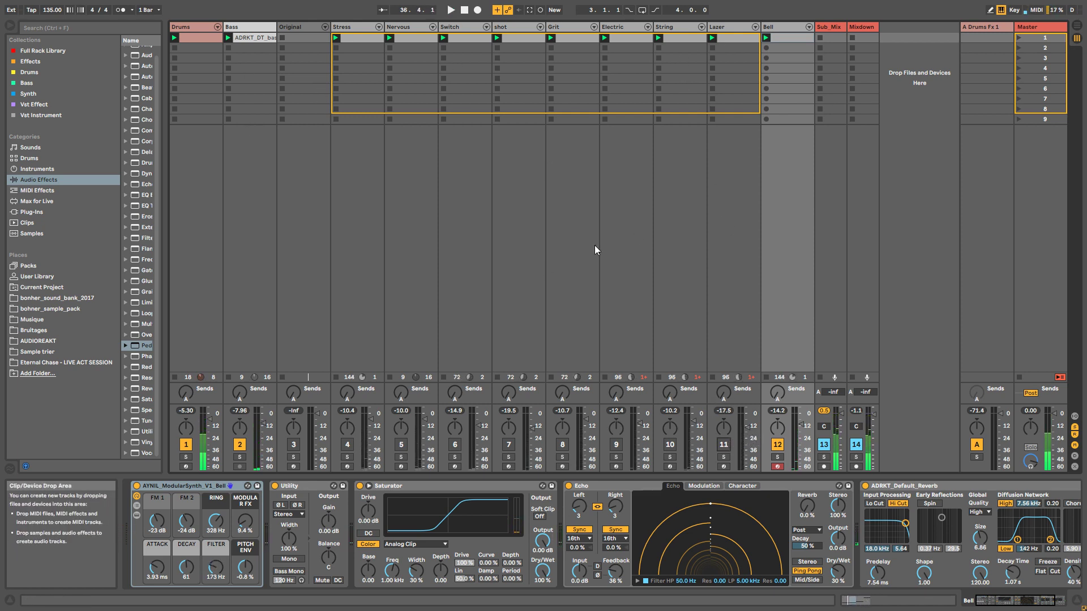
Step: Select the Original track and examine the Operator and Frequency Shifter devices inside its AYNIL_ModularSynth_V1 rack
{"action": "left_click", "coordinate": [300, 26]}
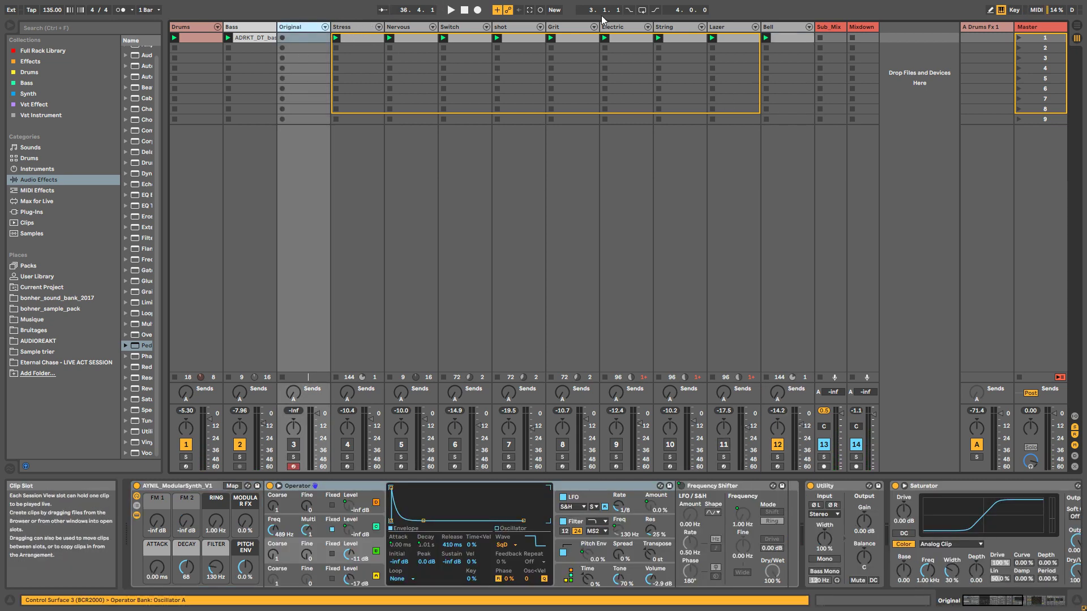
{"action": "left_click", "coordinate": [137, 515]}
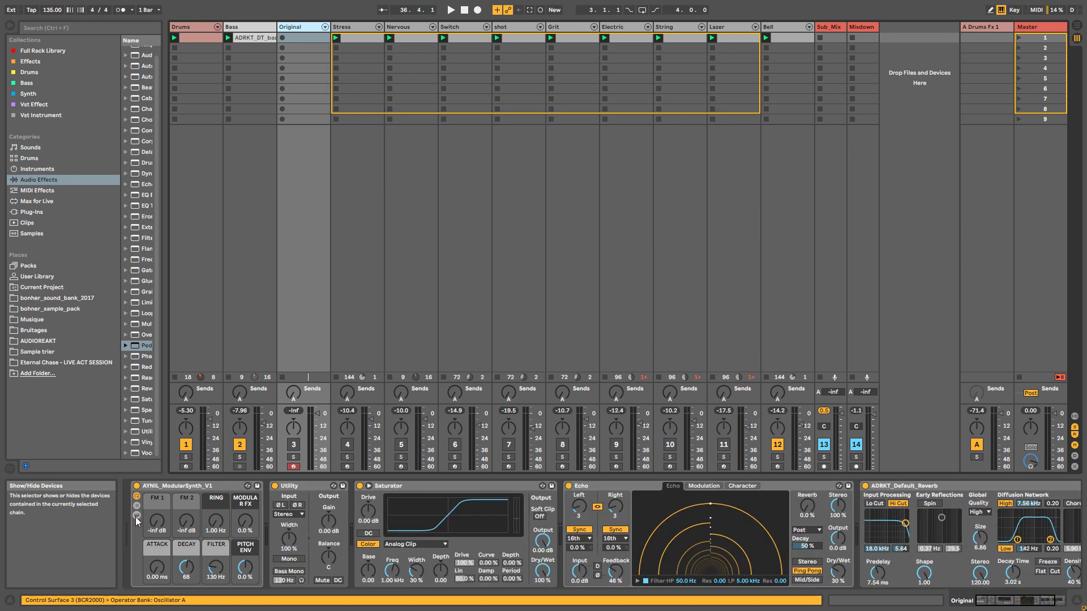
{"action": "left_click", "coordinate": [136, 516]}
{"action": "left_click", "coordinate": [313, 488]}
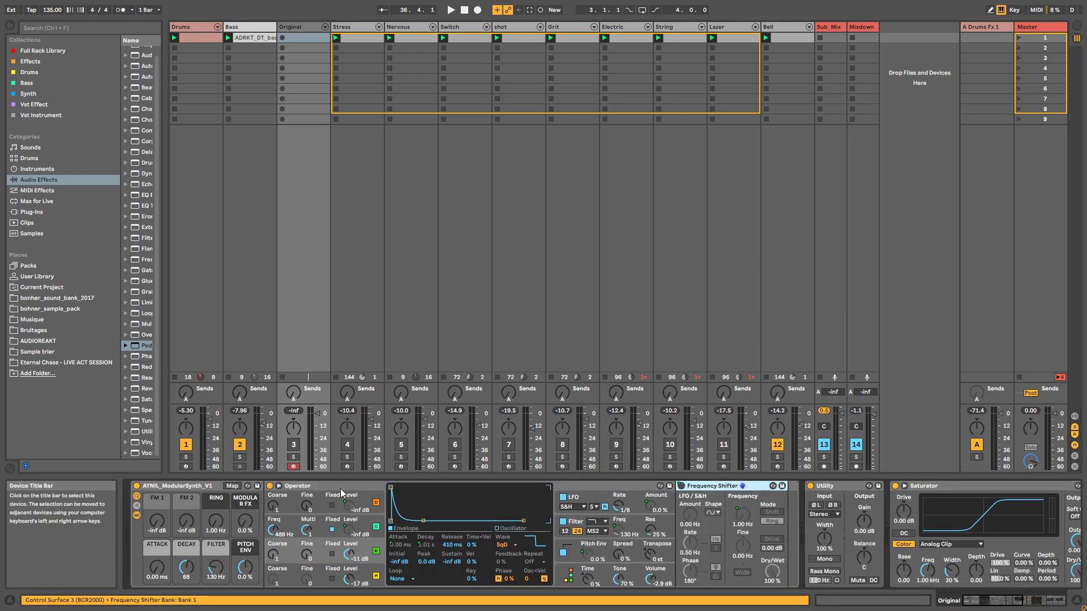
{"action": "left_click", "coordinate": [137, 515]}
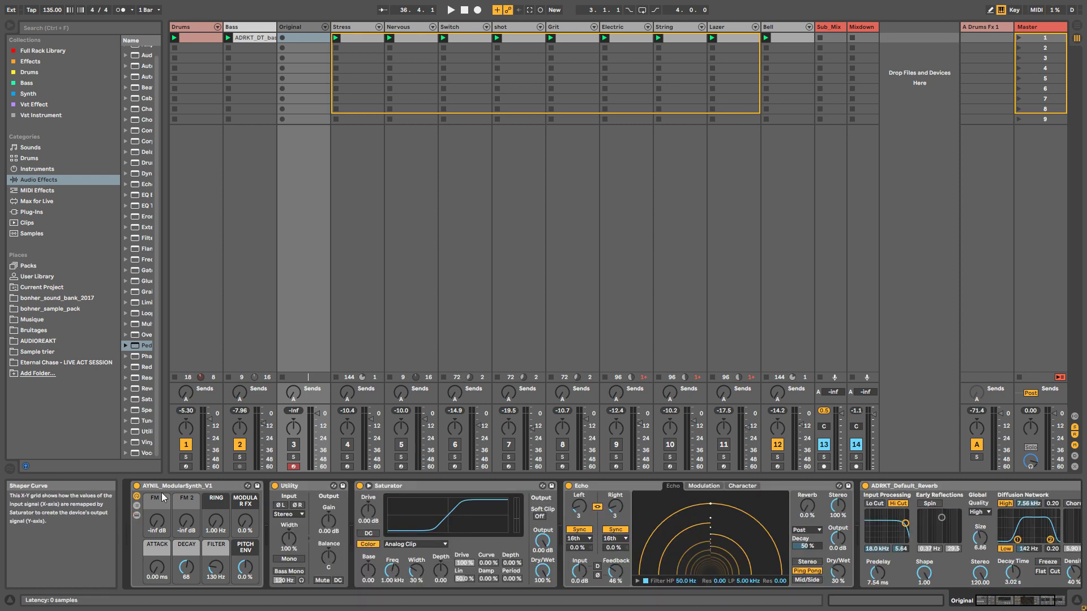
{"action": "left_click", "coordinate": [136, 515]}
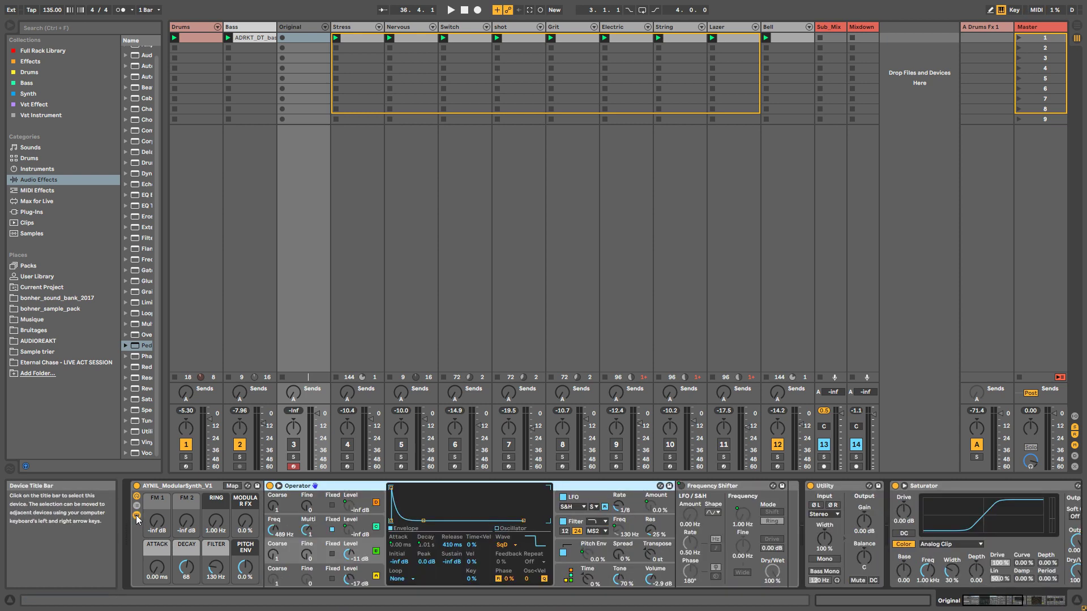
{"action": "left_click", "coordinate": [136, 516]}
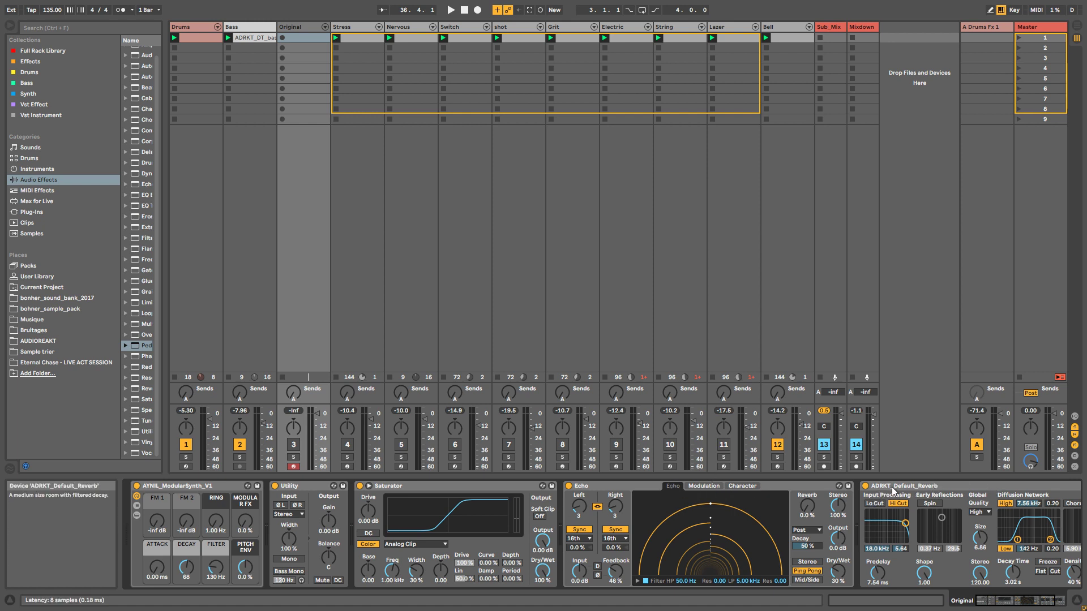
Step: Activate the Original track and show the devices contained in its AYNIL_ModularSynth_V1 rack
{"action": "left_click", "coordinate": [294, 447]}
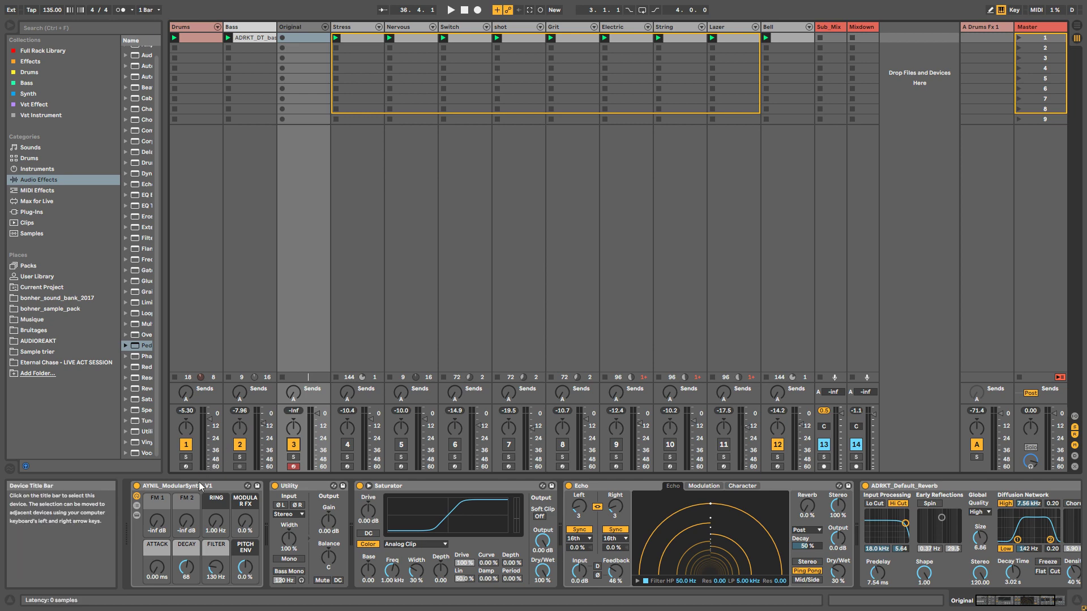
{"action": "left_click", "coordinate": [145, 516]}
{"action": "left_click", "coordinate": [137, 514]}
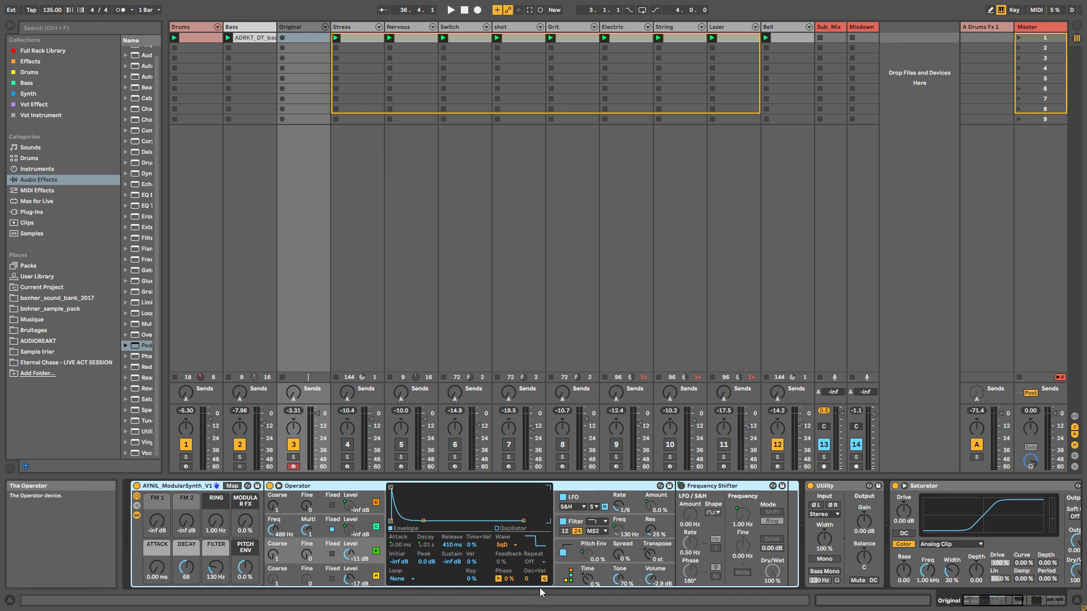
Step: Turn Operator's oscillators B, C and D off and back on to isolate oscillator A
{"action": "left_click", "coordinate": [367, 576]}
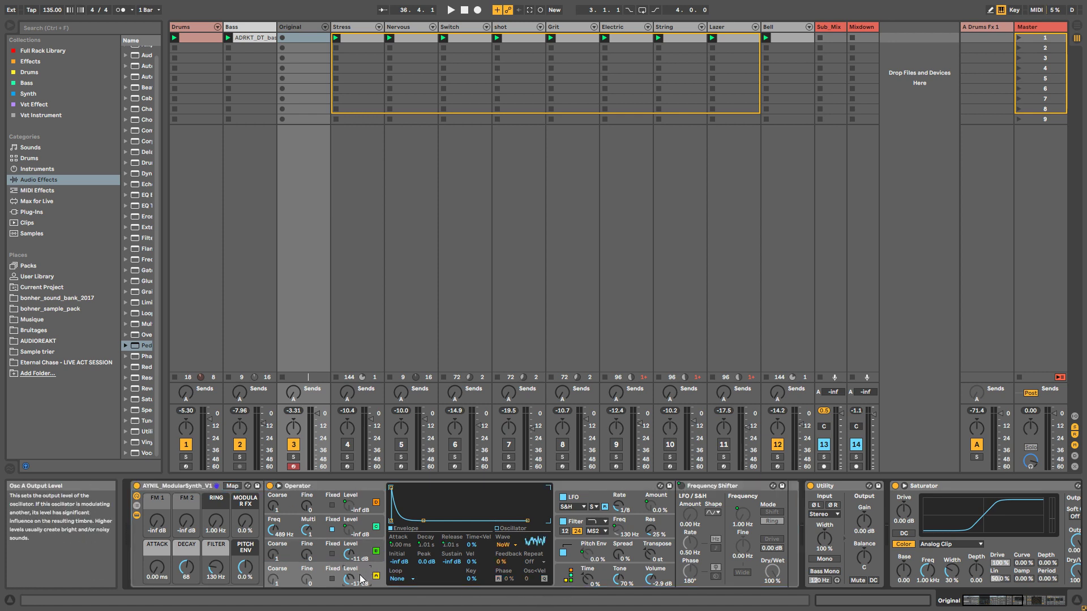
{"action": "left_click", "coordinate": [376, 551]}
{"action": "left_click", "coordinate": [376, 527]}
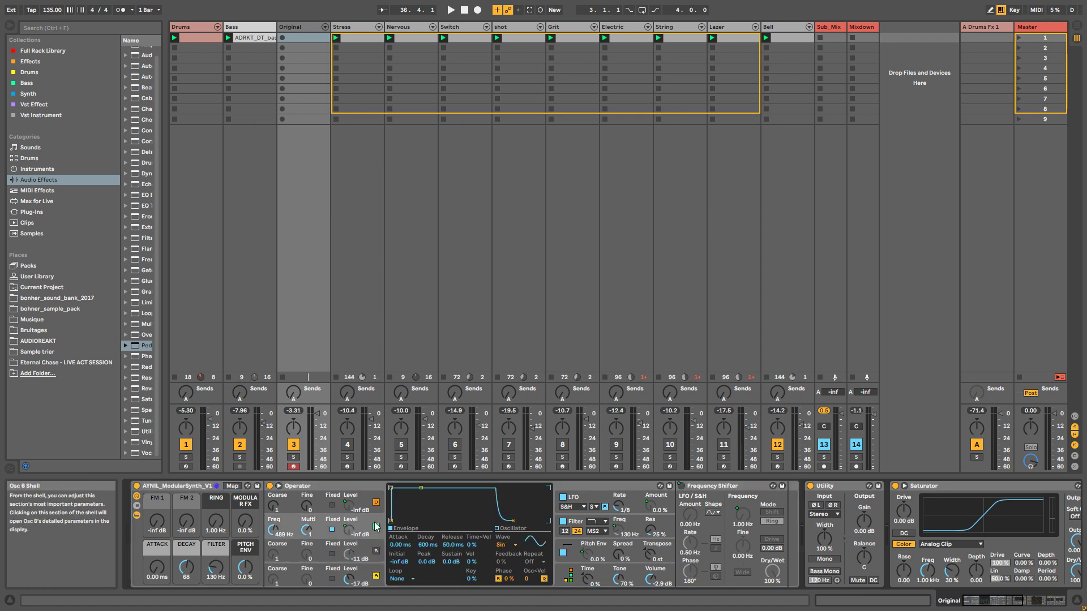
{"action": "left_click", "coordinate": [376, 503]}
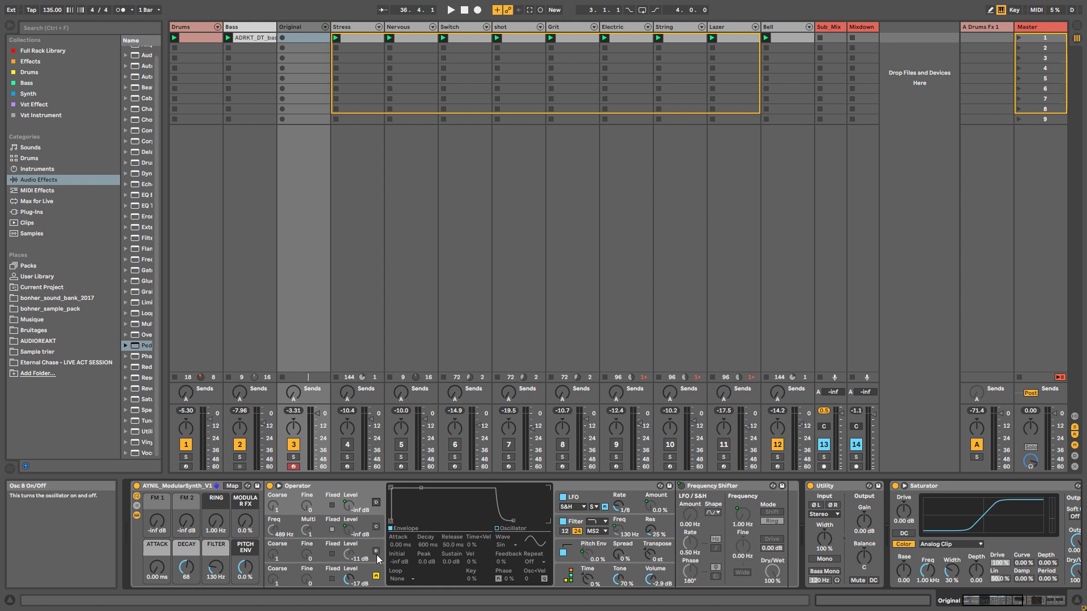
{"action": "left_click", "coordinate": [376, 554]}
{"action": "left_click", "coordinate": [376, 527]}
{"action": "left_click", "coordinate": [376, 502]}
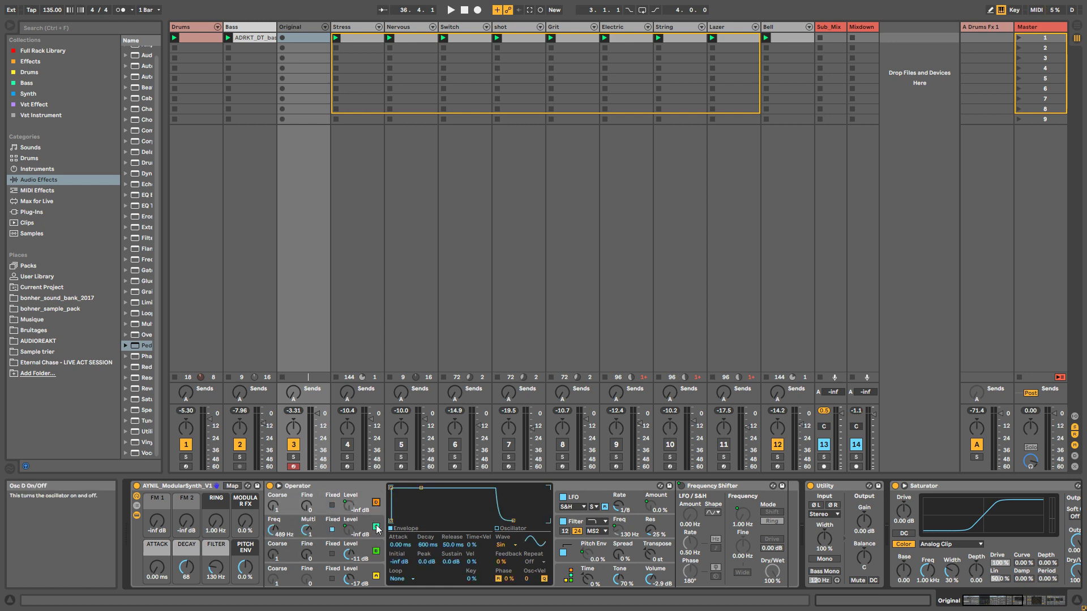
Step: Turn oscillator A off to listen to oscillator B alone, and switch A back on
{"action": "left_click", "coordinate": [375, 575]}
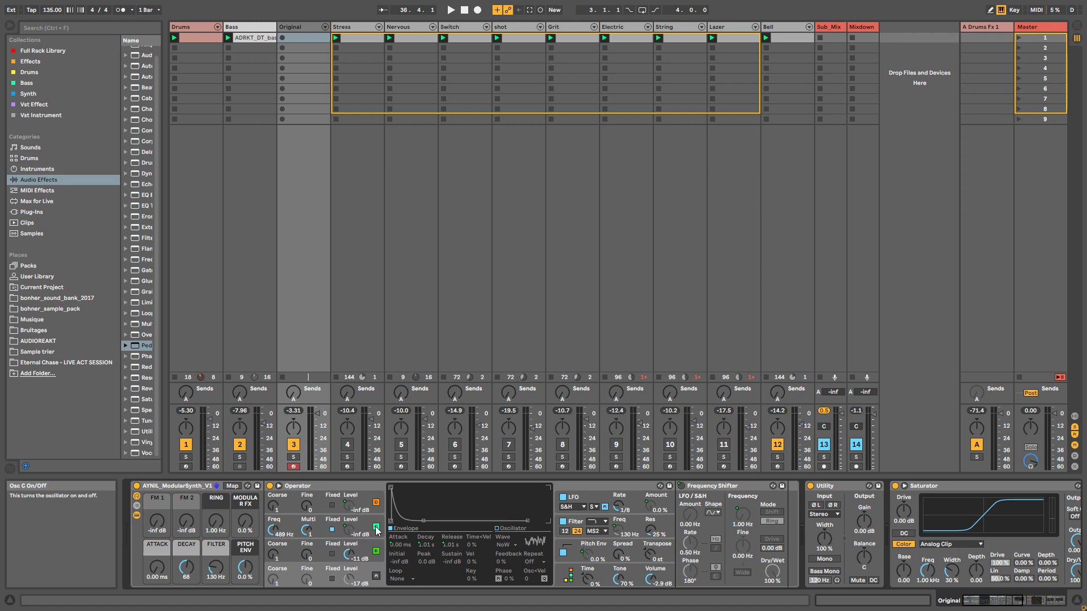
{"action": "left_click", "coordinate": [380, 560]}
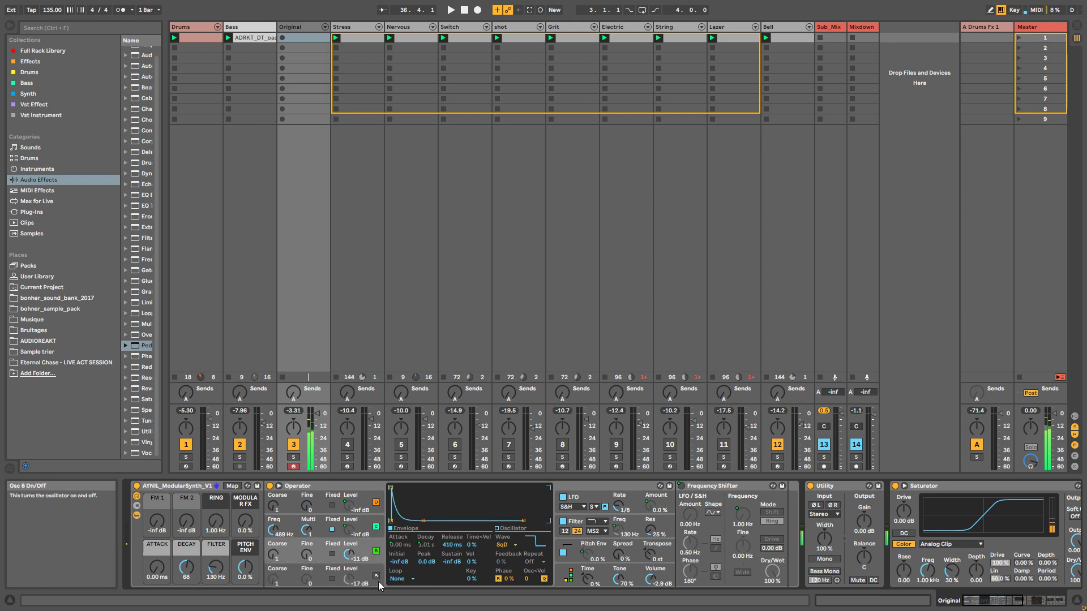
{"action": "left_click", "coordinate": [377, 577]}
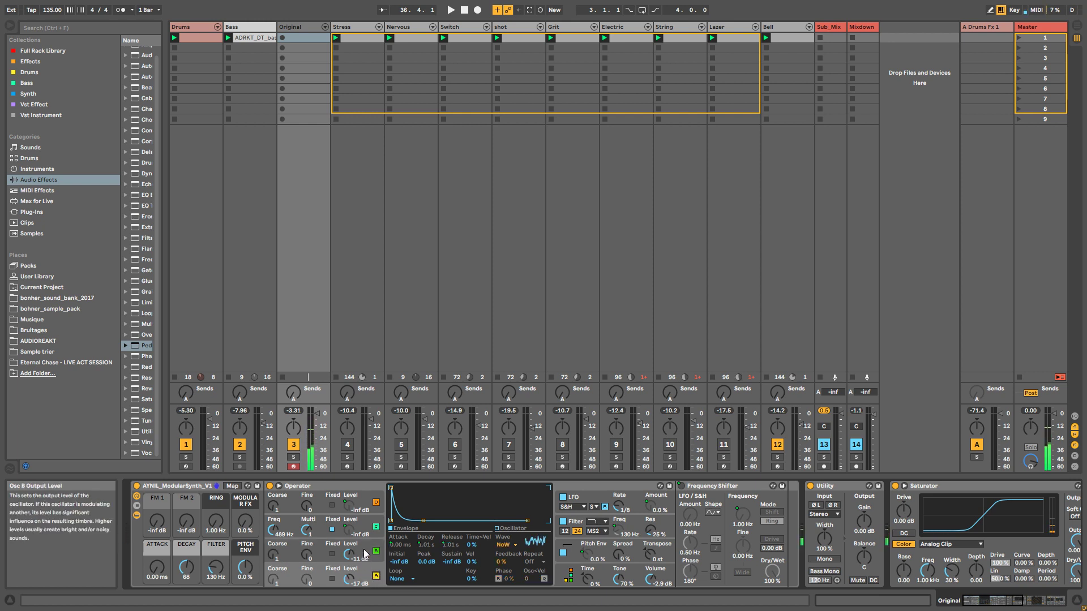
Step: Examine oscillator B's waveform, oscillator C's output level and the filter settings in Operator
{"action": "left_click", "coordinate": [376, 552]}
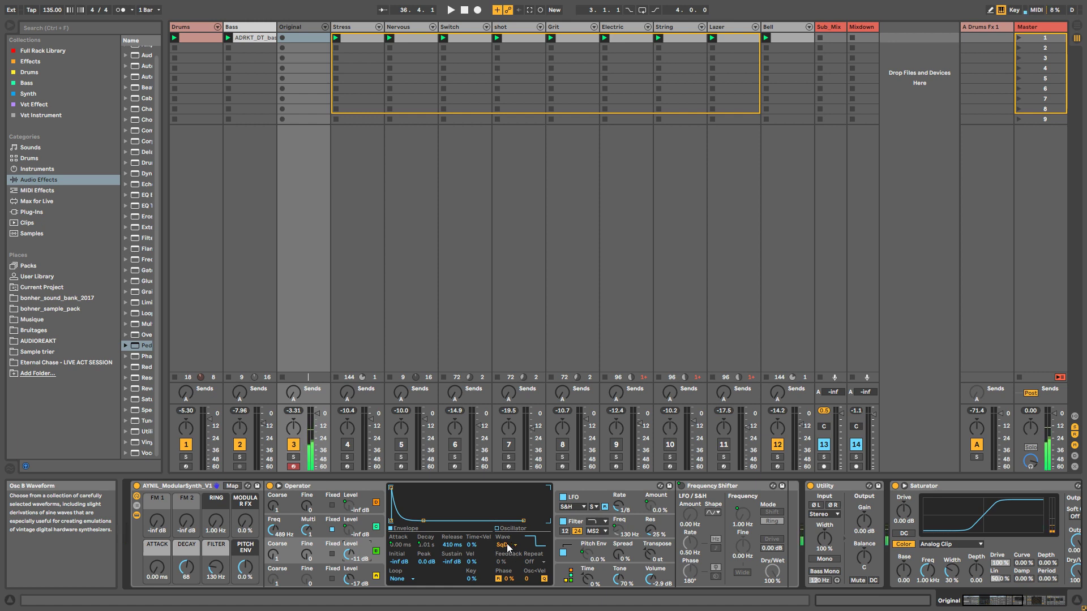
{"action": "left_click", "coordinate": [351, 534]}
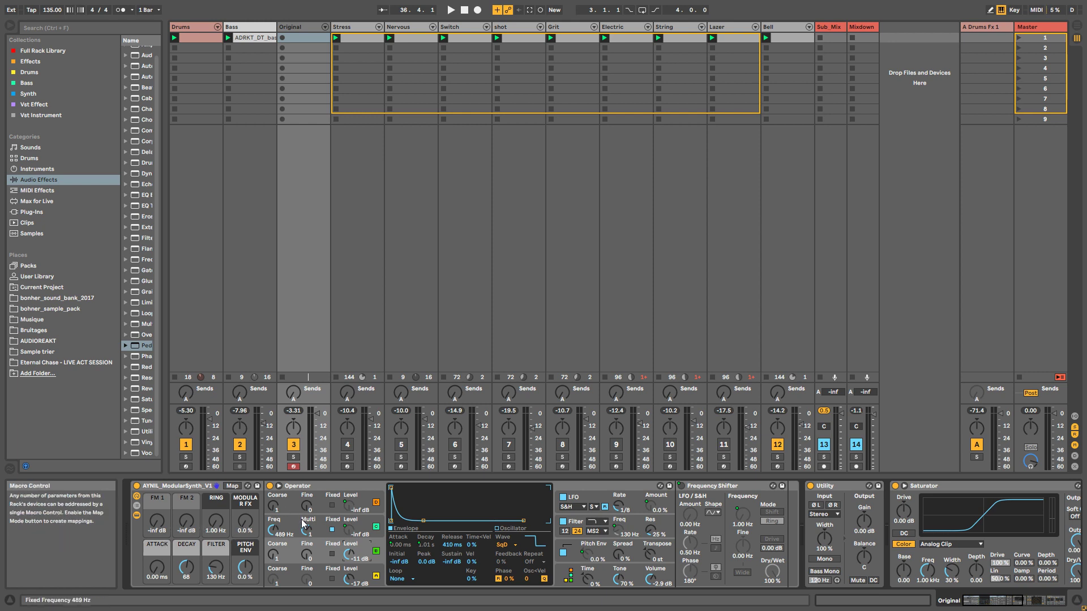
{"action": "left_click", "coordinate": [348, 532]}
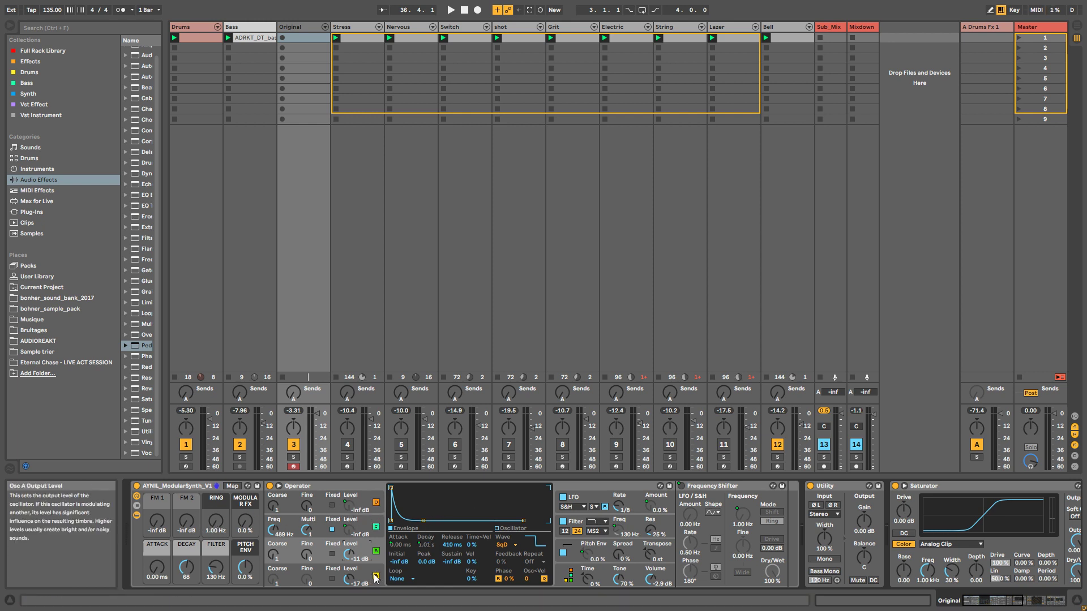
{"action": "left_click", "coordinate": [585, 526]}
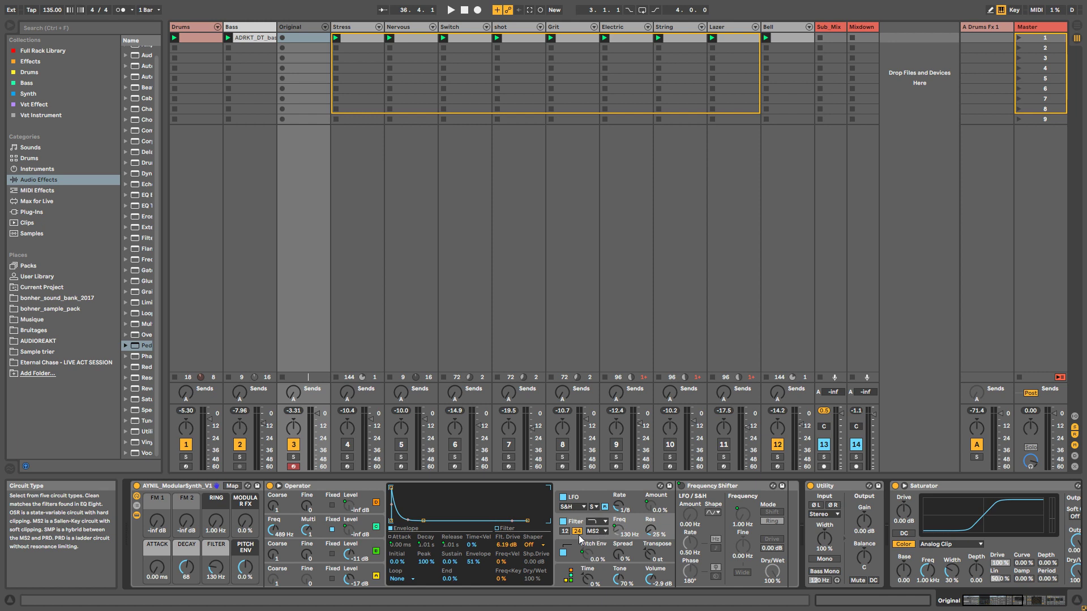
{"action": "left_click", "coordinate": [610, 534]}
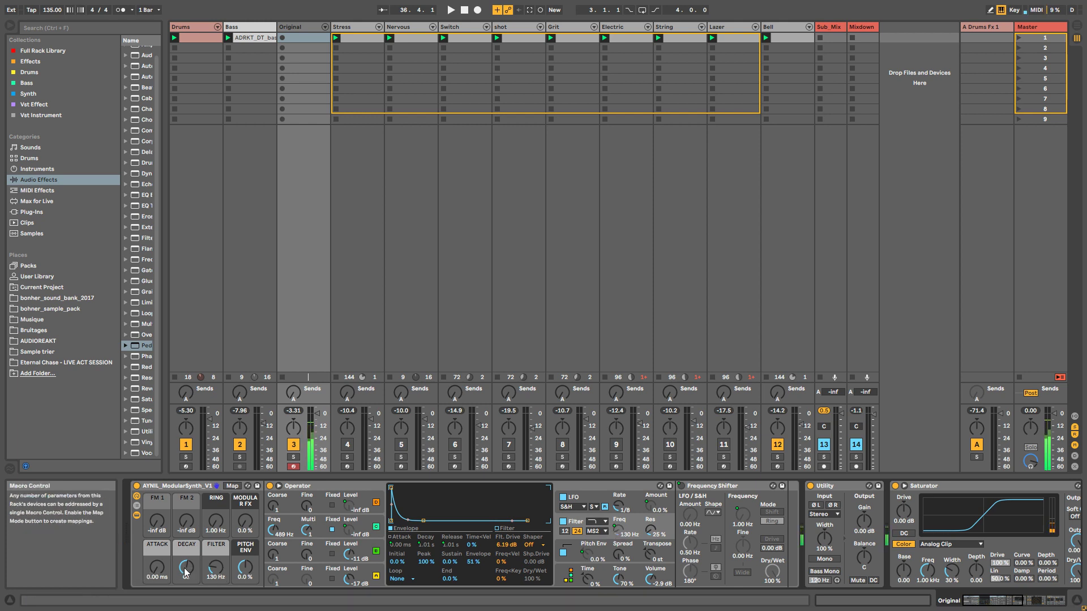
Step: Lower the rack's Decay macro to 66 and check the envelopes of oscillators A and B
{"action": "left_click_drag", "start_coordinate": [185, 568], "coordinate": [185, 572]}
{"action": "left_click", "coordinate": [320, 580]}
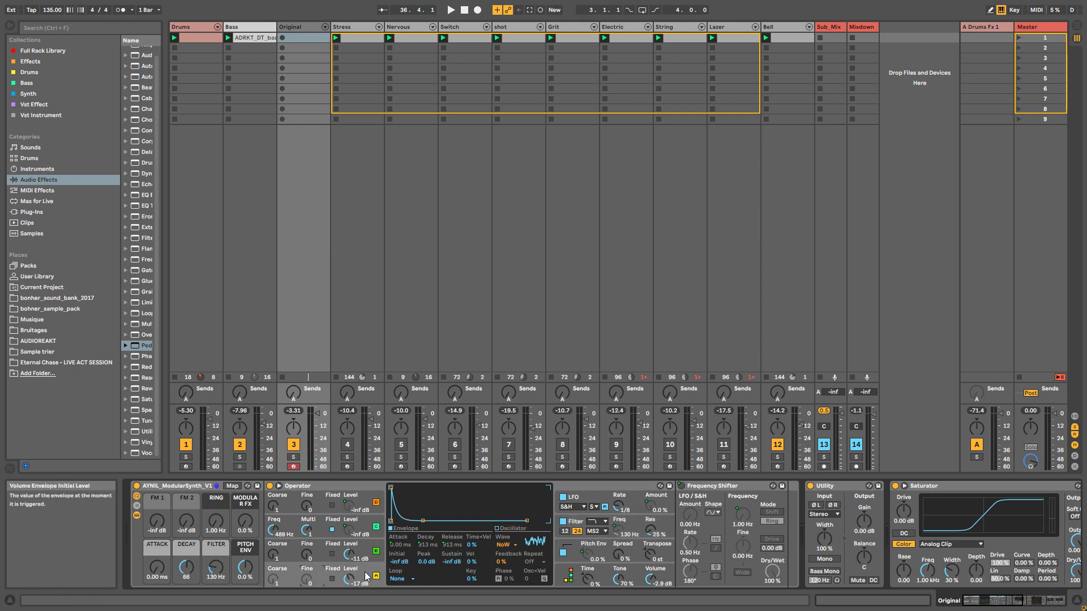
{"action": "left_click", "coordinate": [368, 547]}
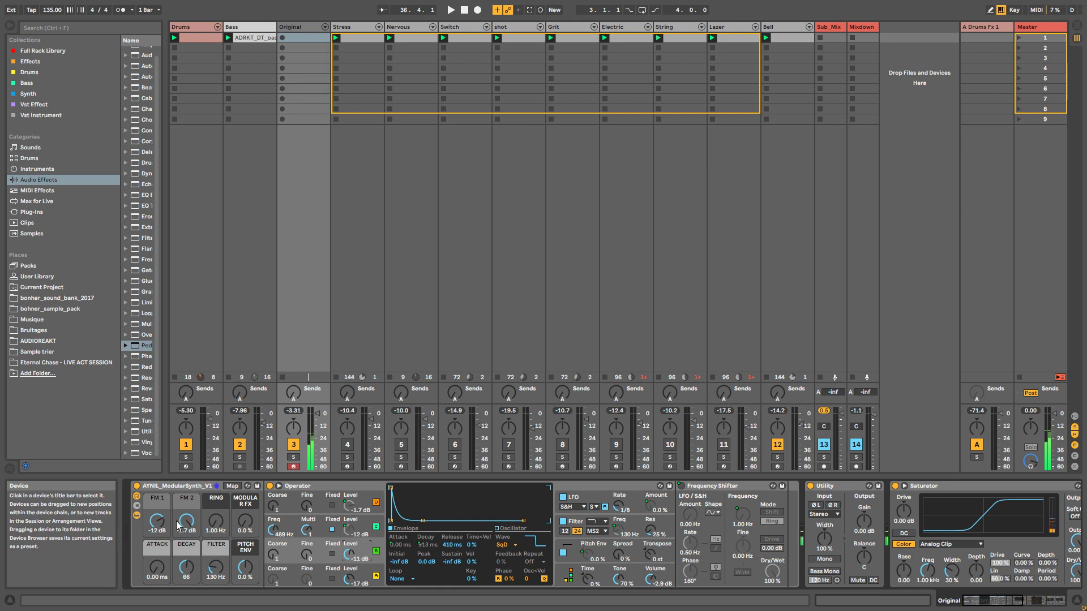
Step: Lower the rack's FM 1 macro to -inf dB and its FM 2 macro to -13 dB
{"action": "left_click_drag", "start_coordinate": [157, 519], "coordinate": [158, 574]}
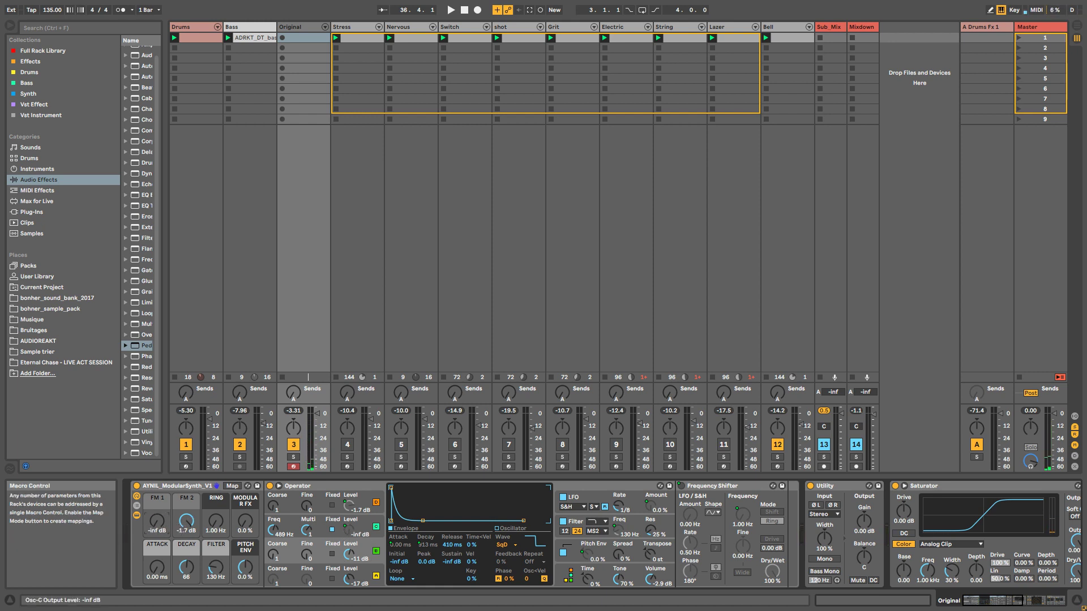
{"action": "left_click_drag", "start_coordinate": [186, 521], "coordinate": [187, 550]}
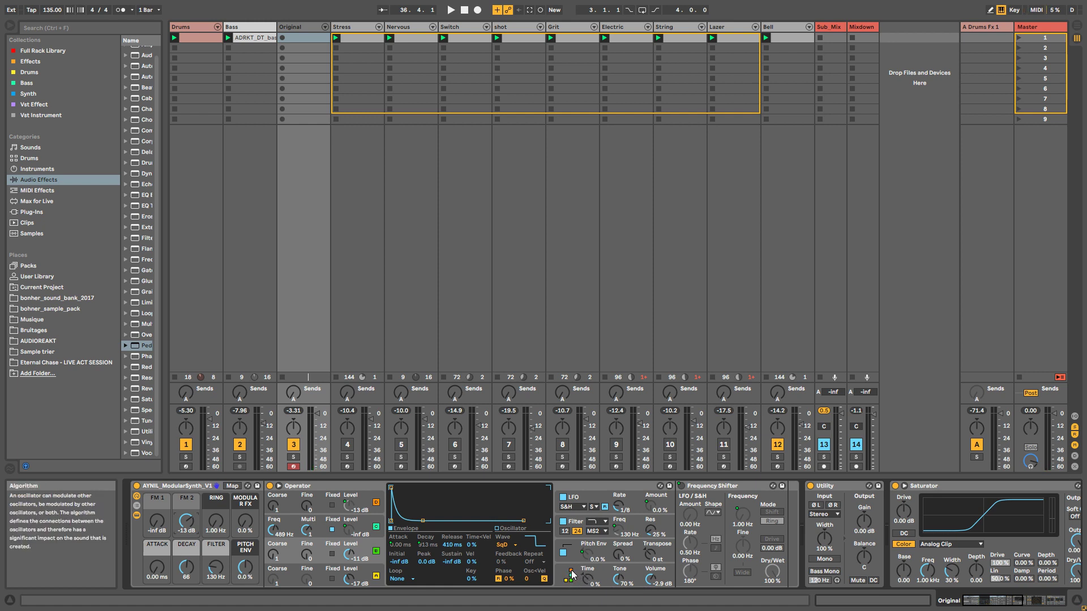
{"action": "left_click", "coordinate": [332, 518]}
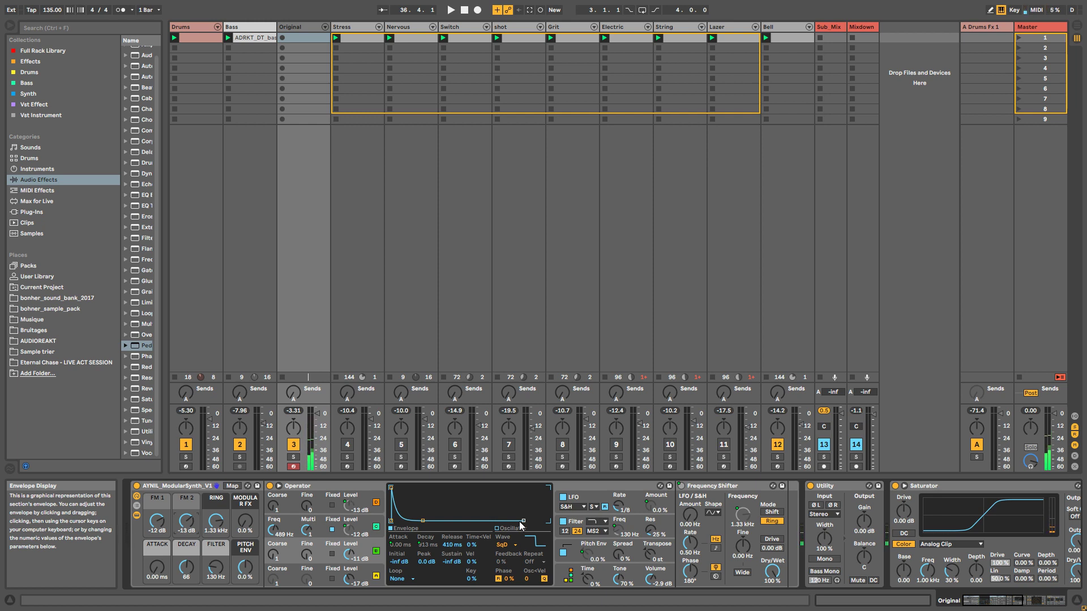
Step: Examine the destinations and available waveforms of Operator's LFO
{"action": "left_click", "coordinate": [593, 499]}
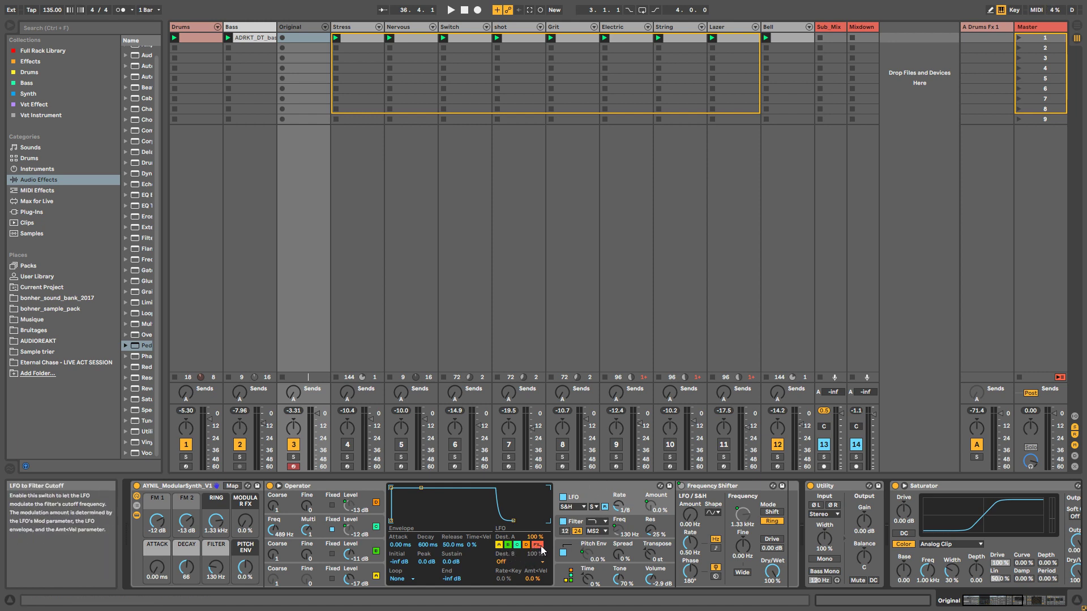
{"action": "left_click", "coordinate": [582, 509]}
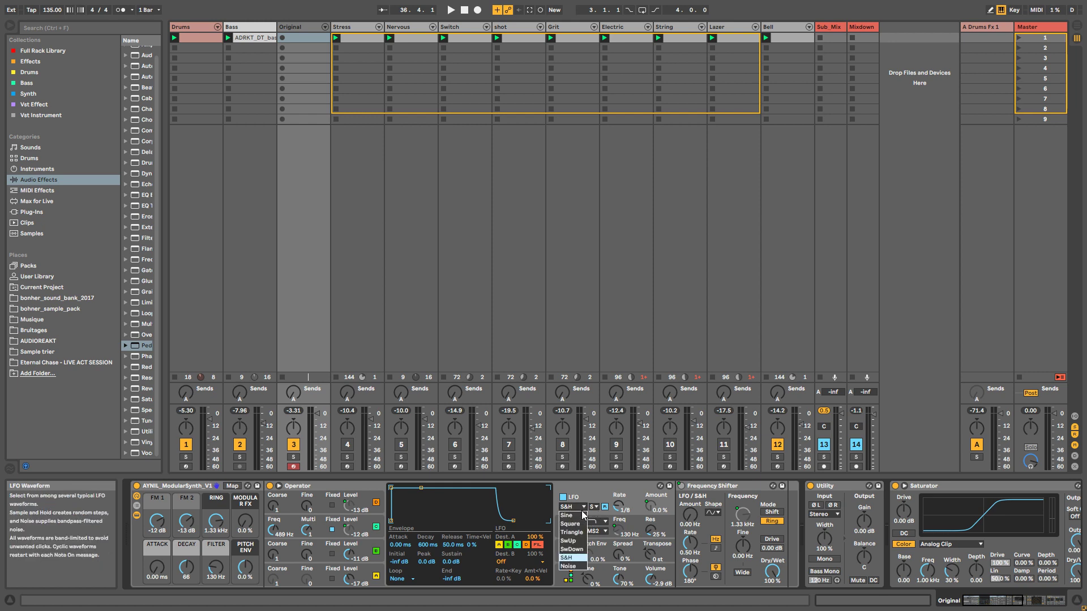
{"action": "left_click", "coordinate": [583, 508]}
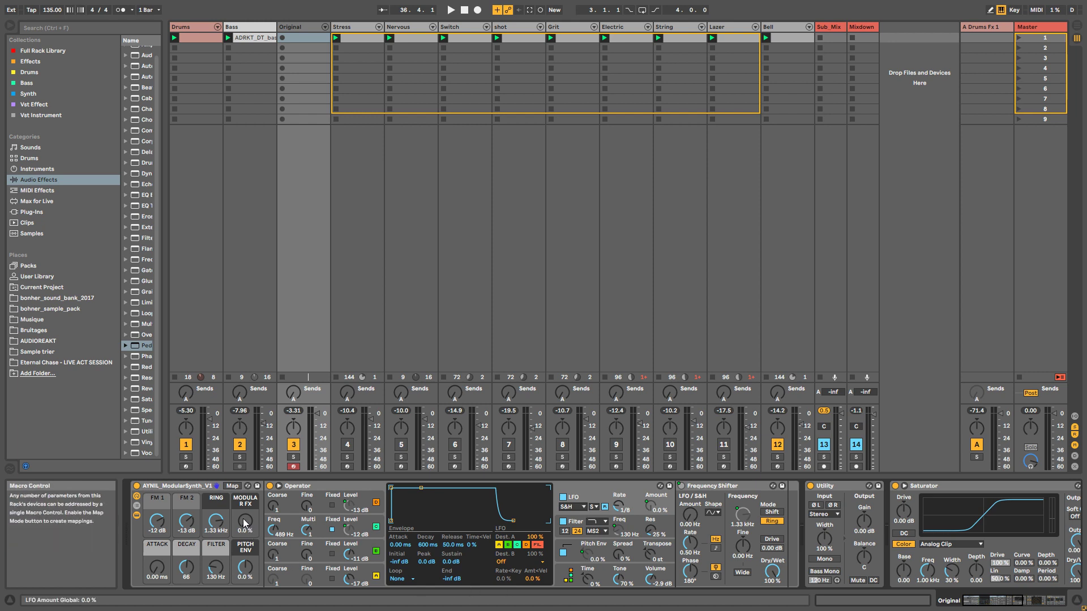
Step: Try different amounts on the Modular FX macro and set it to 10 %, then set the Pitch Env macro to -7.0 %
{"action": "left_click_drag", "start_coordinate": [245, 523], "coordinate": [245, 515]}
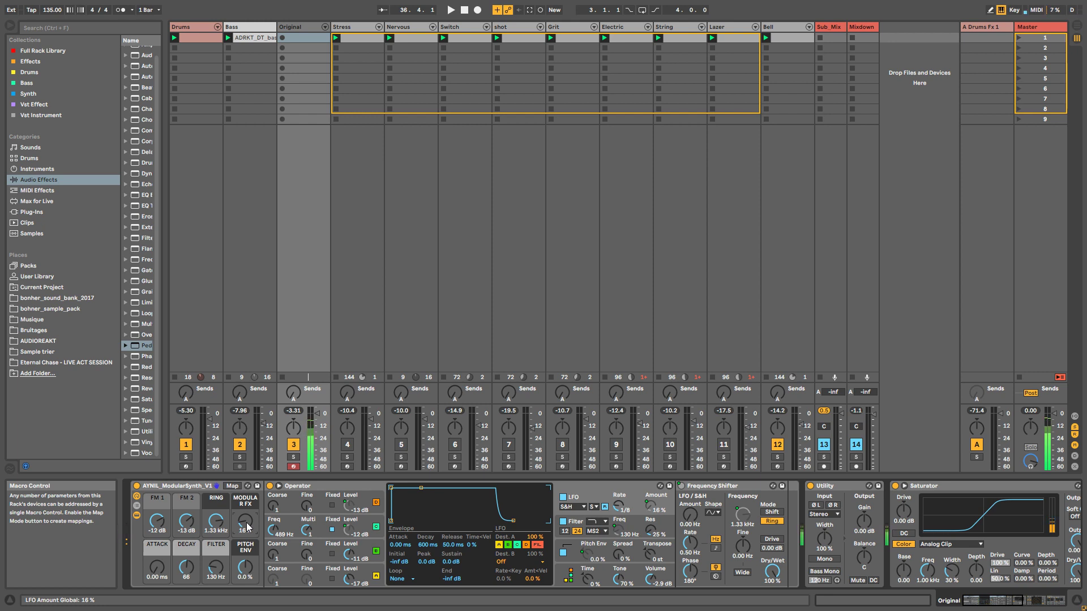
{"action": "left_click_drag", "start_coordinate": [247, 527], "coordinate": [247, 496]}
{"action": "left_click_drag", "start_coordinate": [245, 521], "coordinate": [245, 544]}
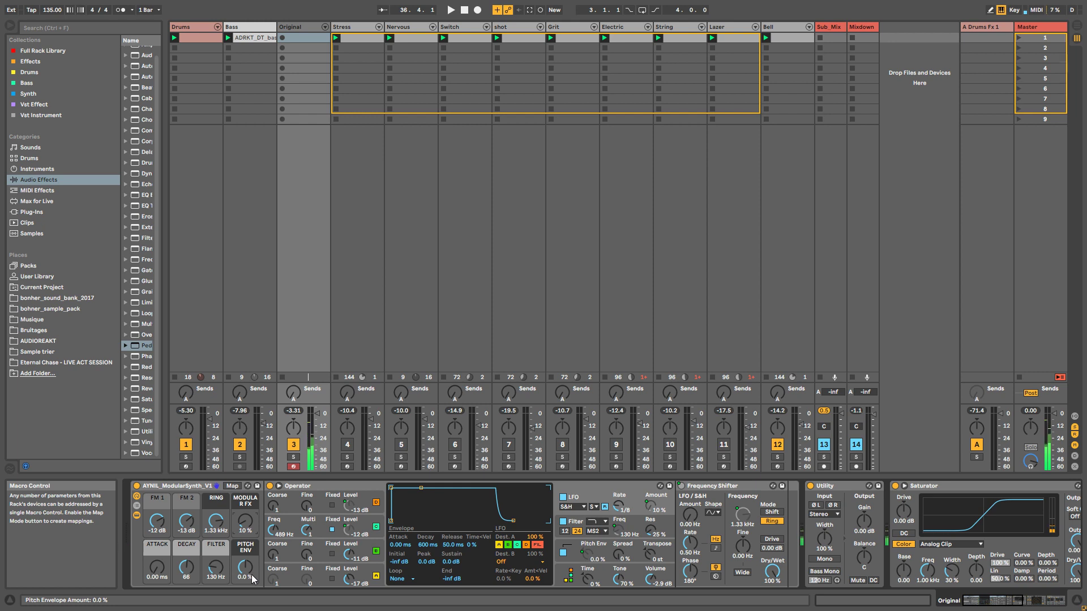
{"action": "scroll", "coordinate": [245, 568], "scroll_direction": "up", "scroll_amount": 5}
{"action": "scroll", "coordinate": [252, 578], "scroll_direction": "down", "scroll_amount": 10}
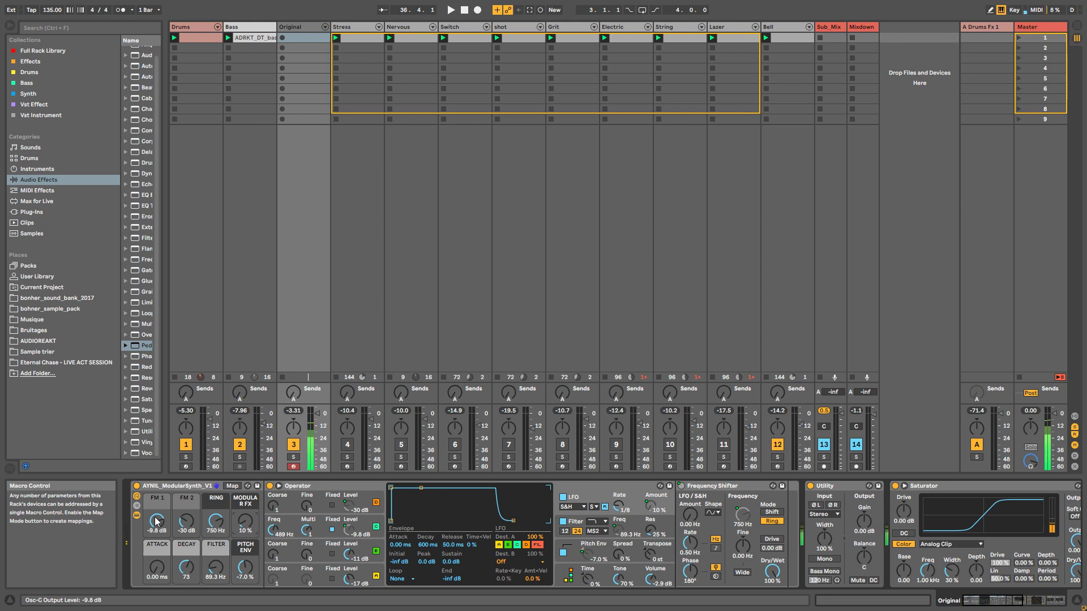
Step: Capture the notes just played into a clip on the Original track, solo that track and play the clip back
{"action": "key", "text": "ctrl+shift+c"}
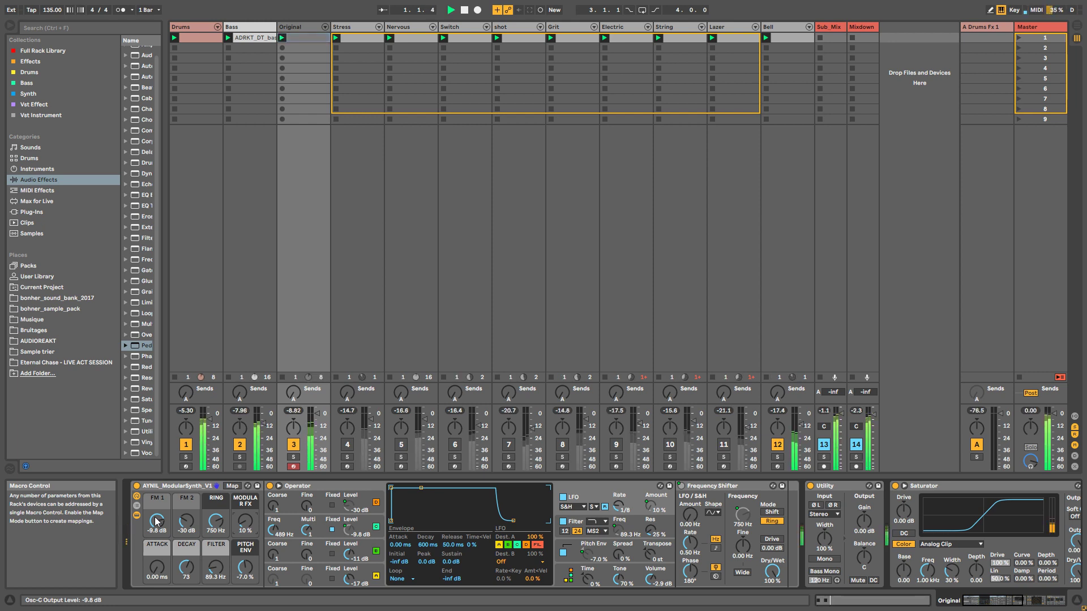
{"action": "key", "text": "space"}
{"action": "left_click", "coordinate": [294, 457]}
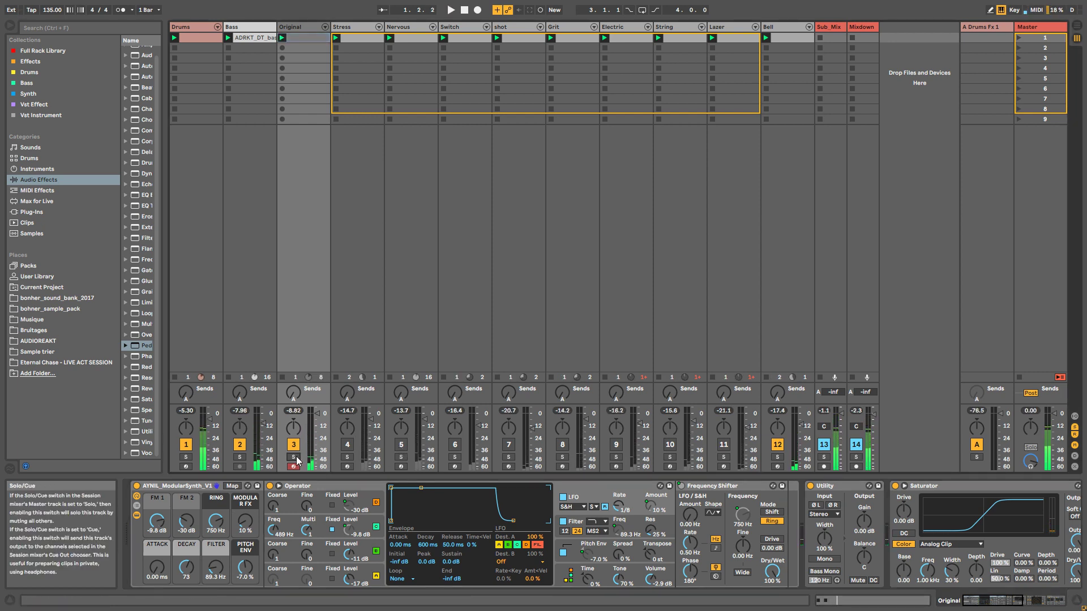
{"action": "key", "text": "space"}
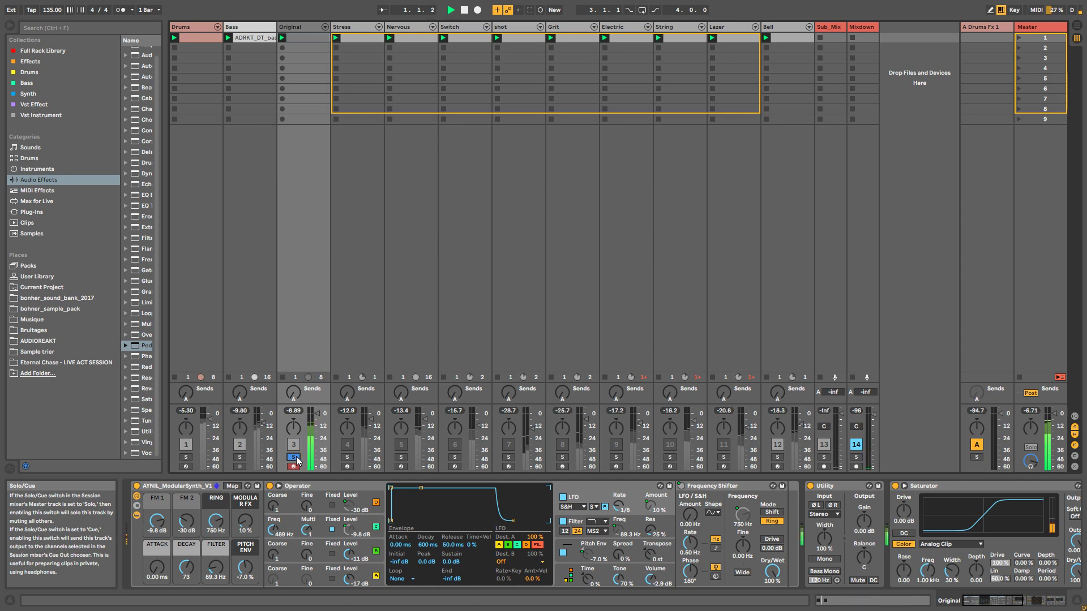
{"action": "key", "text": "space"}
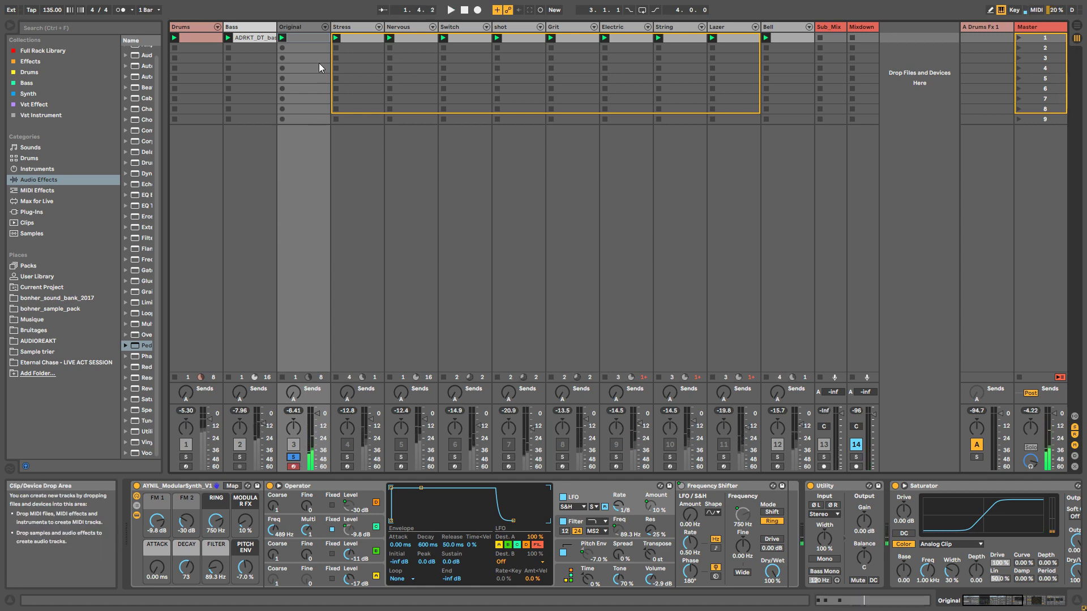
Step: Shorten the captured clip's loop to a length of 0.2.0 and move its third D#1 note to 1.2.2 during playback
{"action": "double_click", "coordinate": [303, 39]}
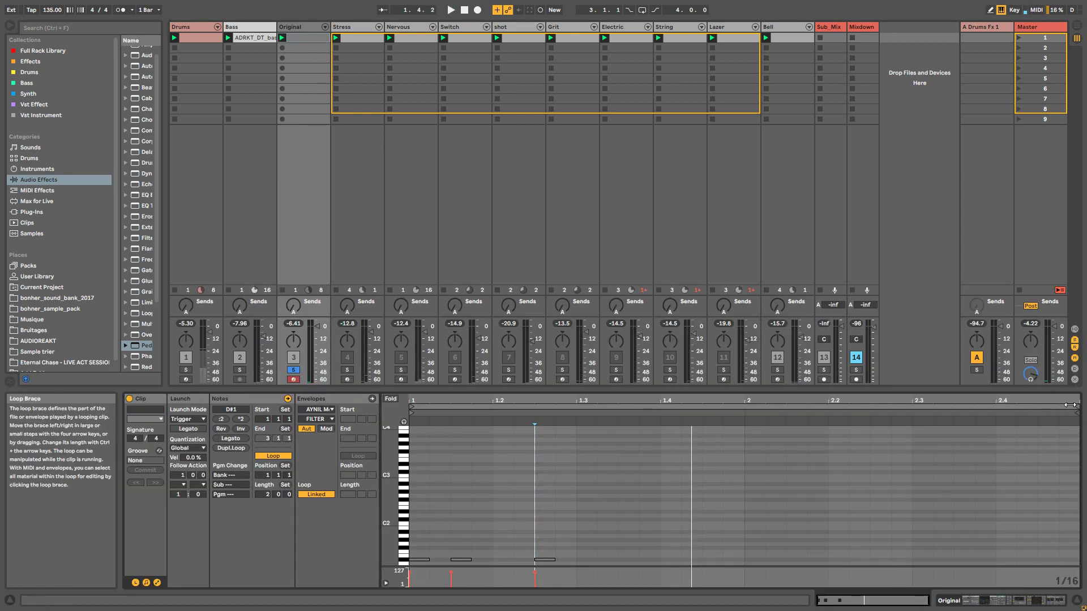
{"action": "left_click_drag", "start_coordinate": [1077, 407], "coordinate": [653, 438]}
{"action": "key", "text": "space"}
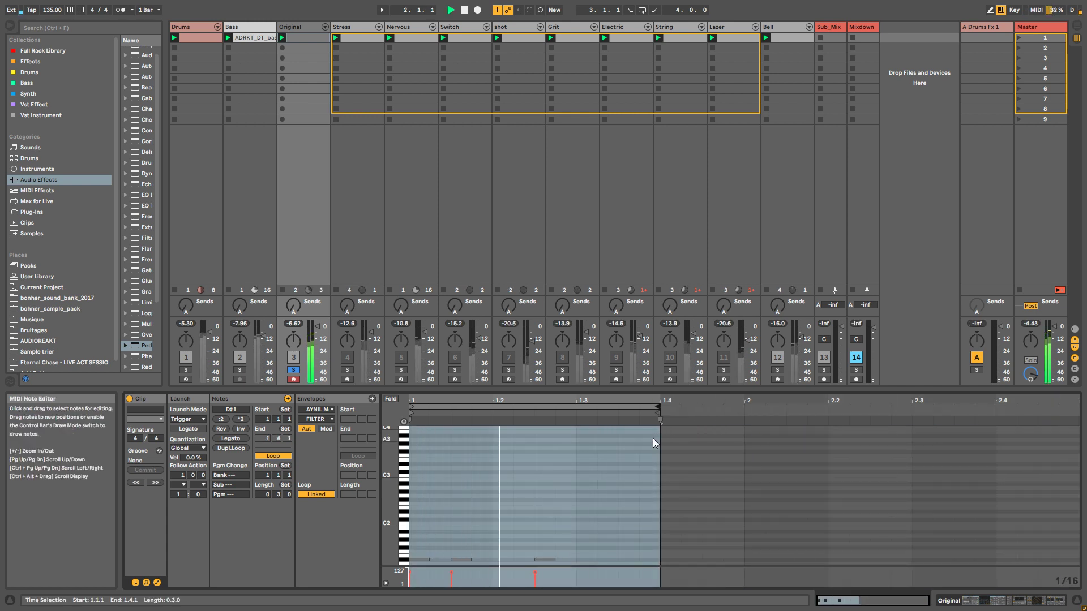
{"action": "left_click_drag", "start_coordinate": [657, 408], "coordinate": [554, 419]}
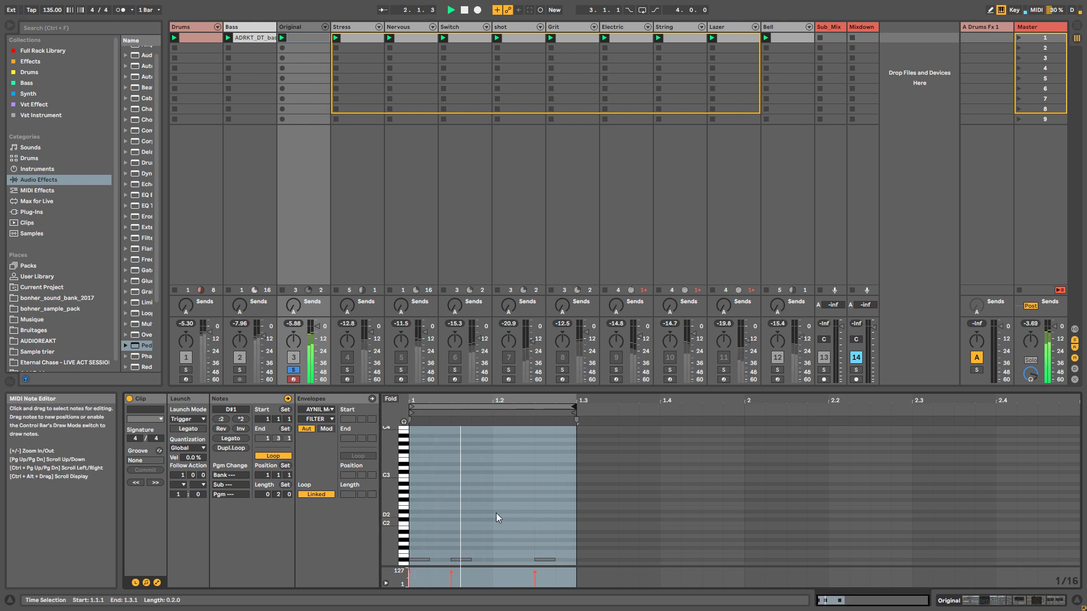
{"action": "left_click_drag", "start_coordinate": [545, 559], "coordinate": [525, 560]}
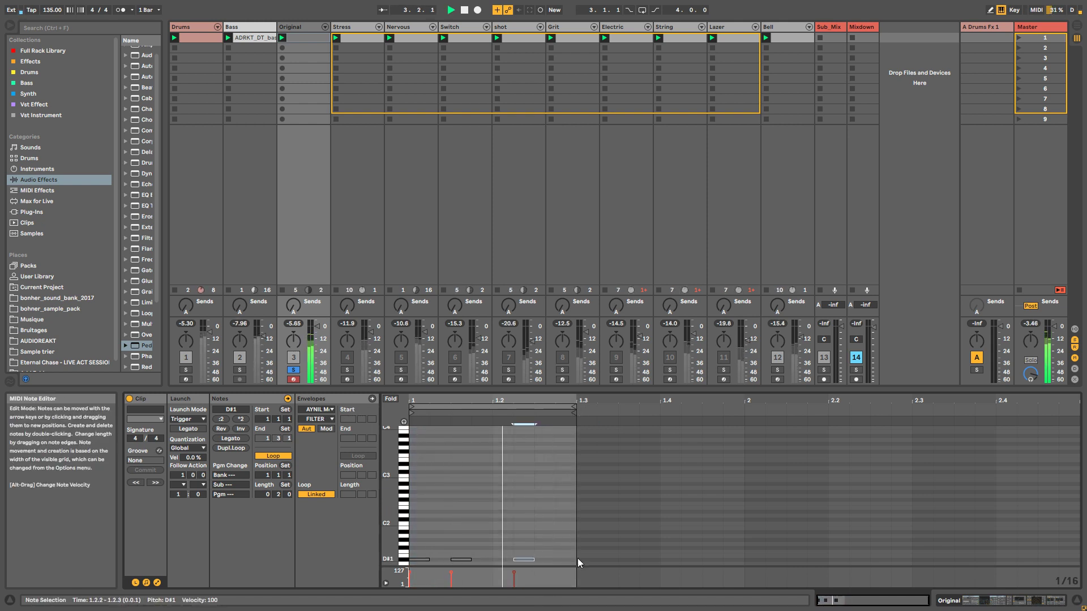
Step: Unsolo the Original track, lower its volume to -6.0 dB and mute the Bell track
{"action": "left_click", "coordinate": [295, 371]}
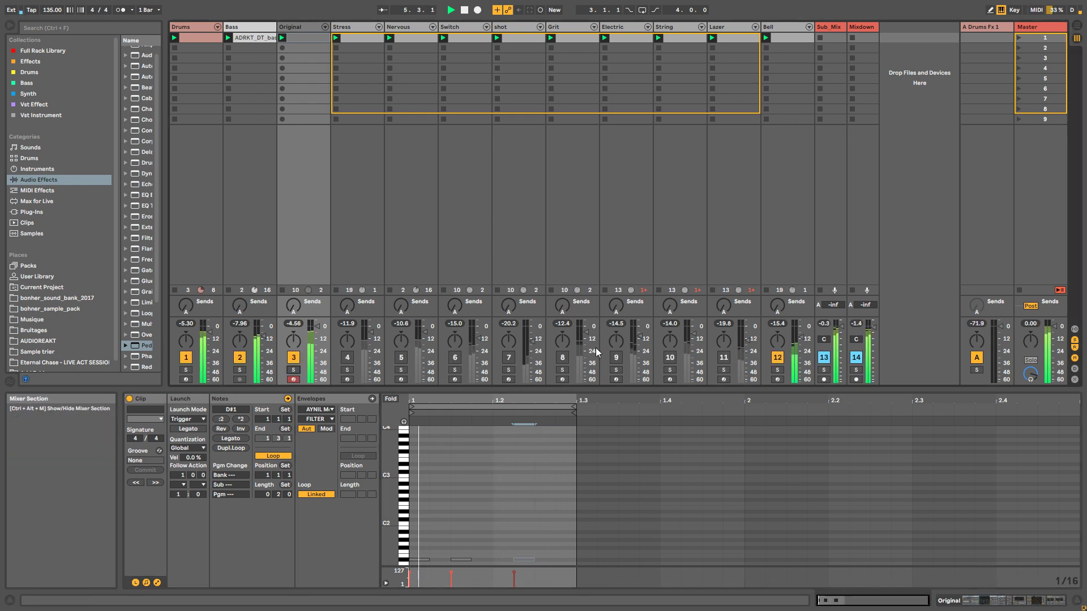
{"action": "left_click_drag", "start_coordinate": [317, 326], "coordinate": [317, 333]}
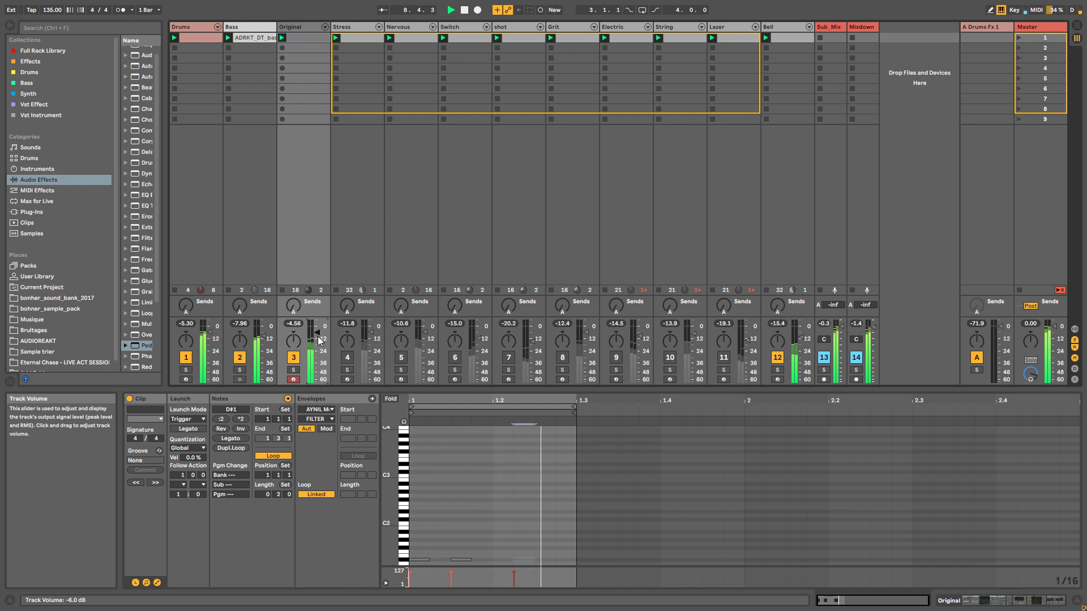
{"action": "left_click", "coordinate": [779, 357]}
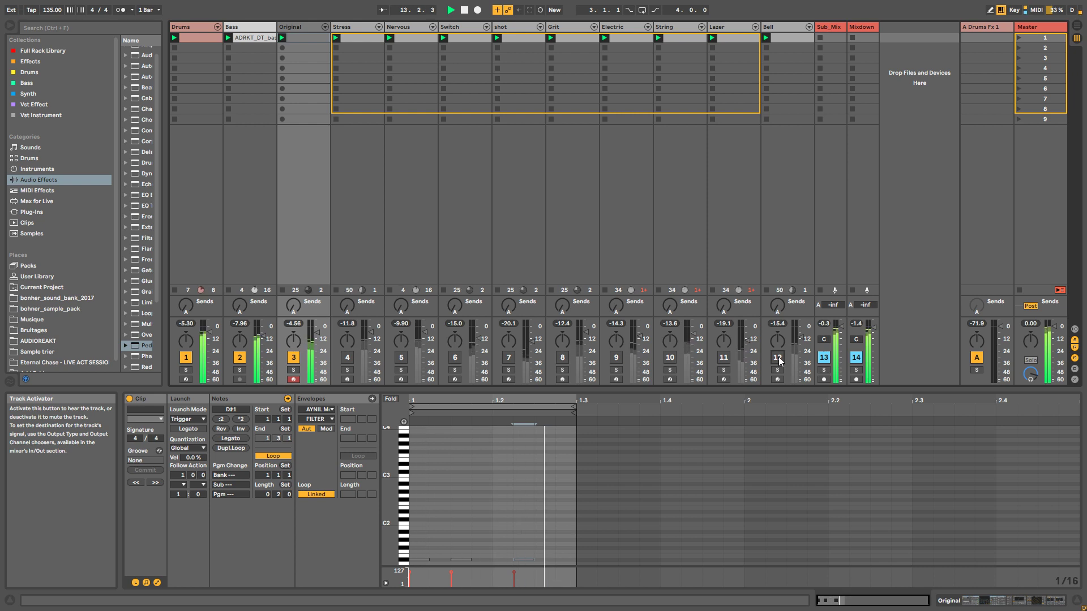
Step: Show the Original track's devices with Operator's oscillator B settings, and play the track soloed
{"action": "double_click", "coordinate": [298, 26]}
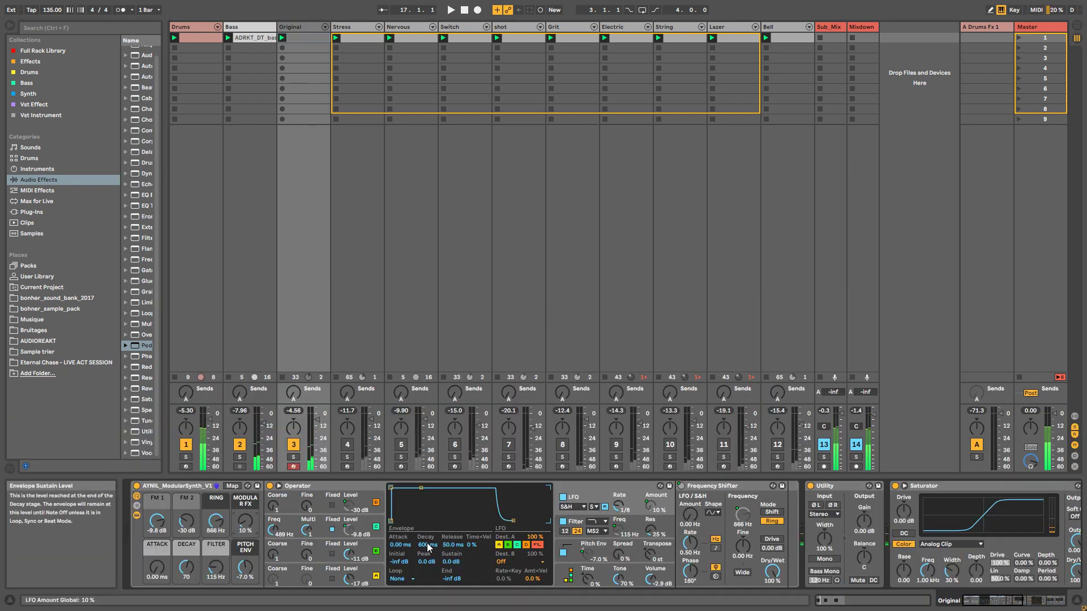
{"action": "left_click", "coordinate": [371, 560]}
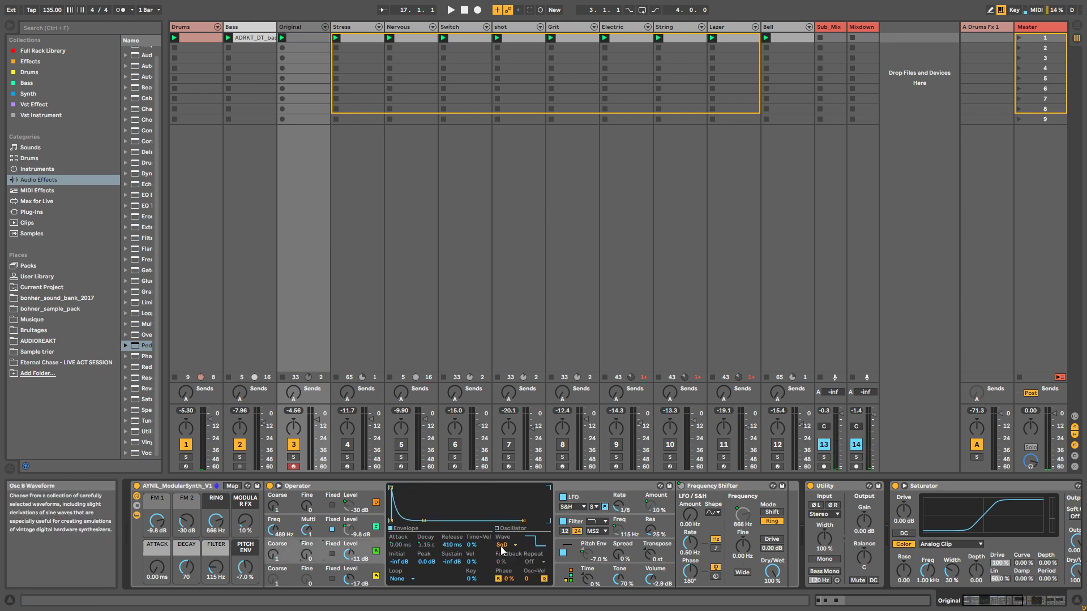
{"action": "left_click", "coordinate": [293, 456]}
{"action": "key", "text": "space"}
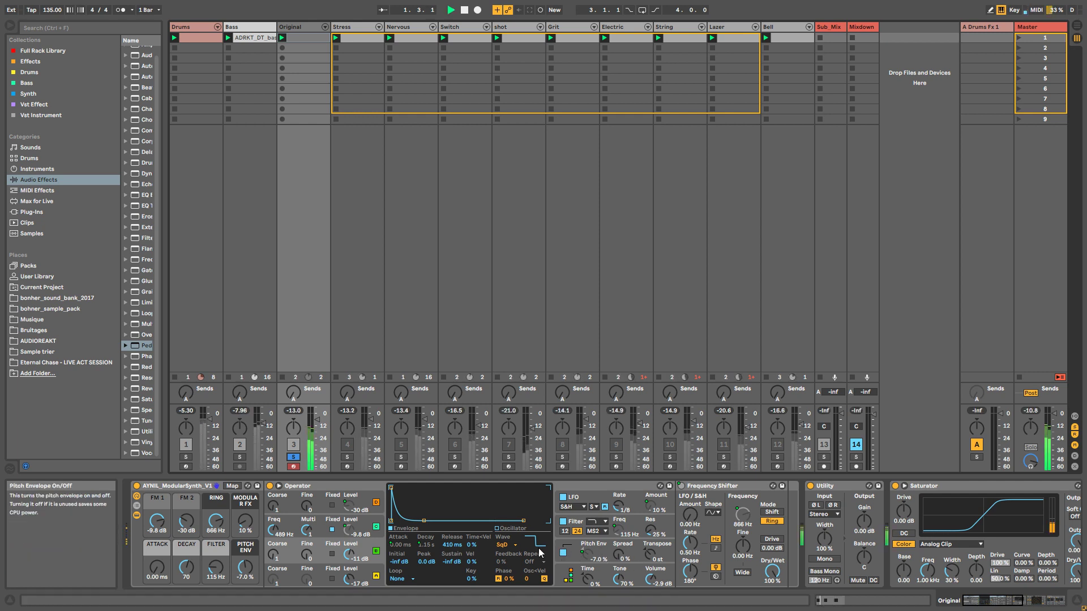
Step: Try the Sine and Triangle waveforms on oscillator B, and set it to Saw D
{"action": "left_click", "coordinate": [502, 545]}
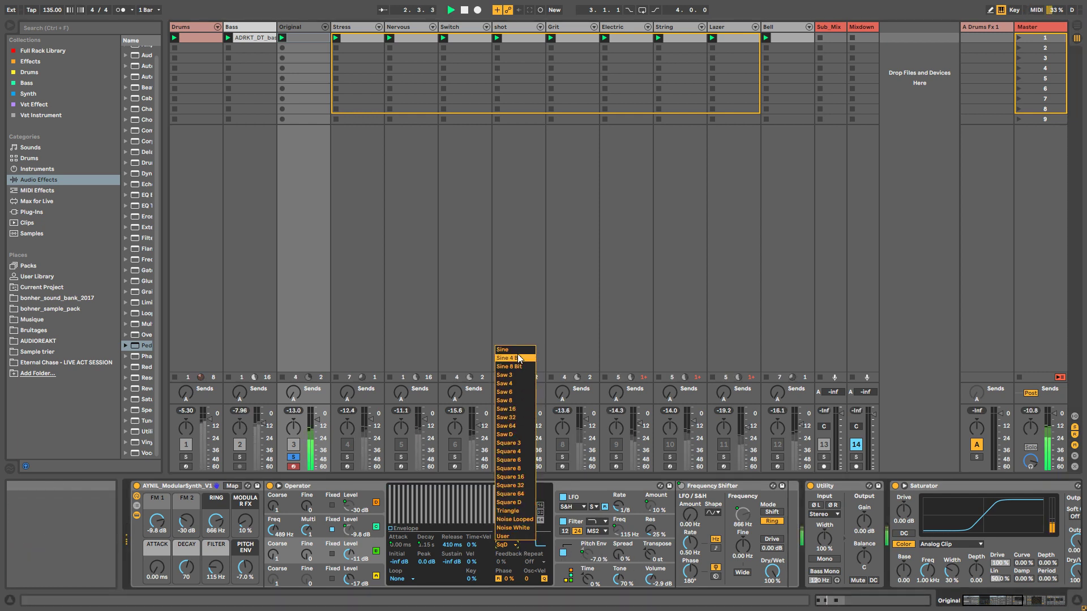
{"action": "left_click", "coordinate": [511, 351]}
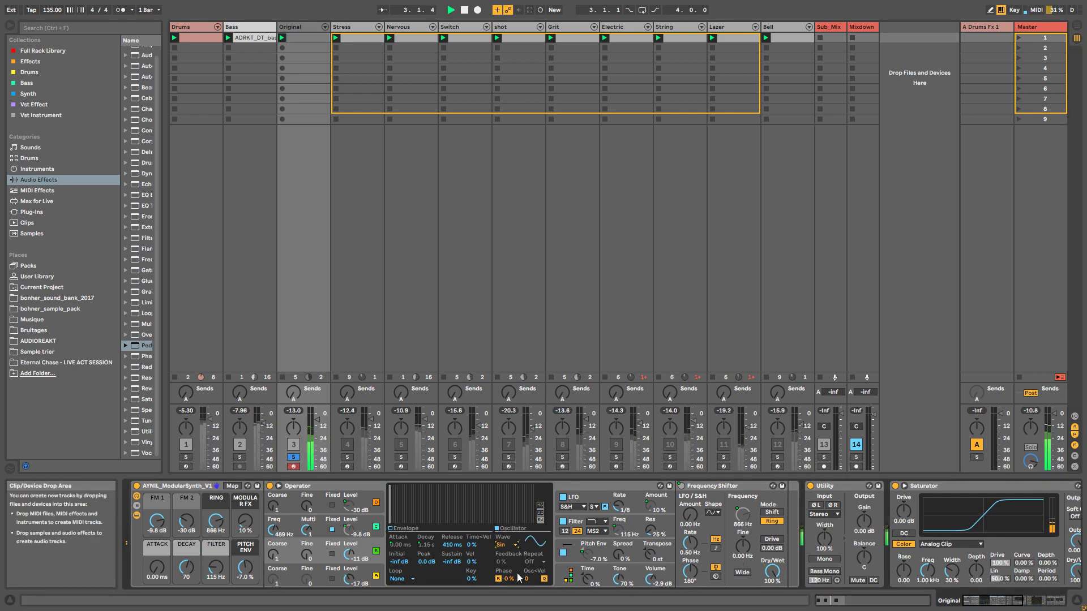
{"action": "left_click", "coordinate": [505, 544]}
{"action": "left_click", "coordinate": [518, 511]}
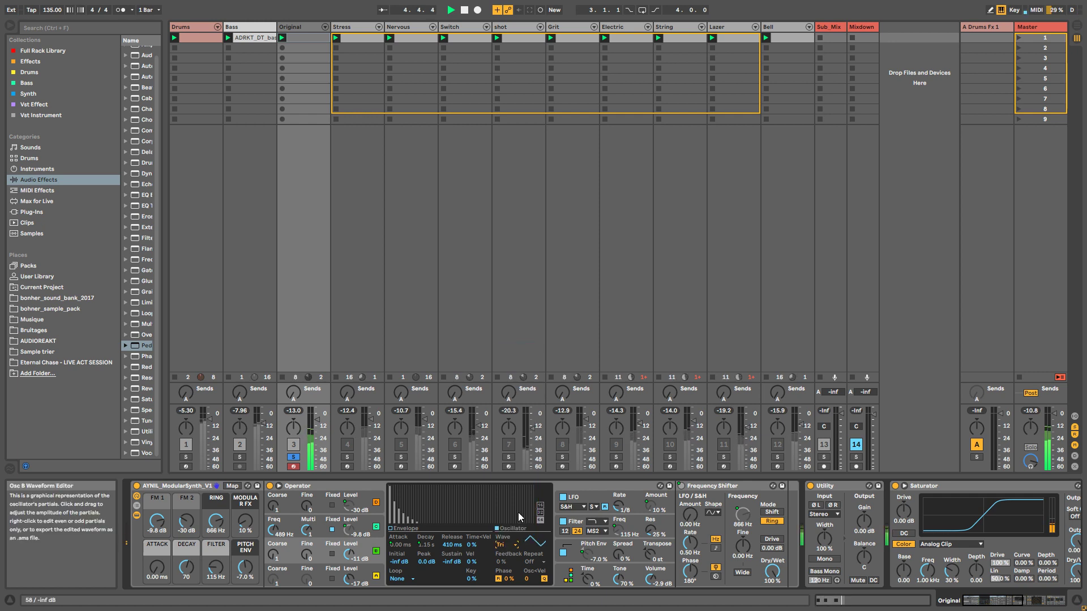
{"action": "left_click", "coordinate": [505, 545]}
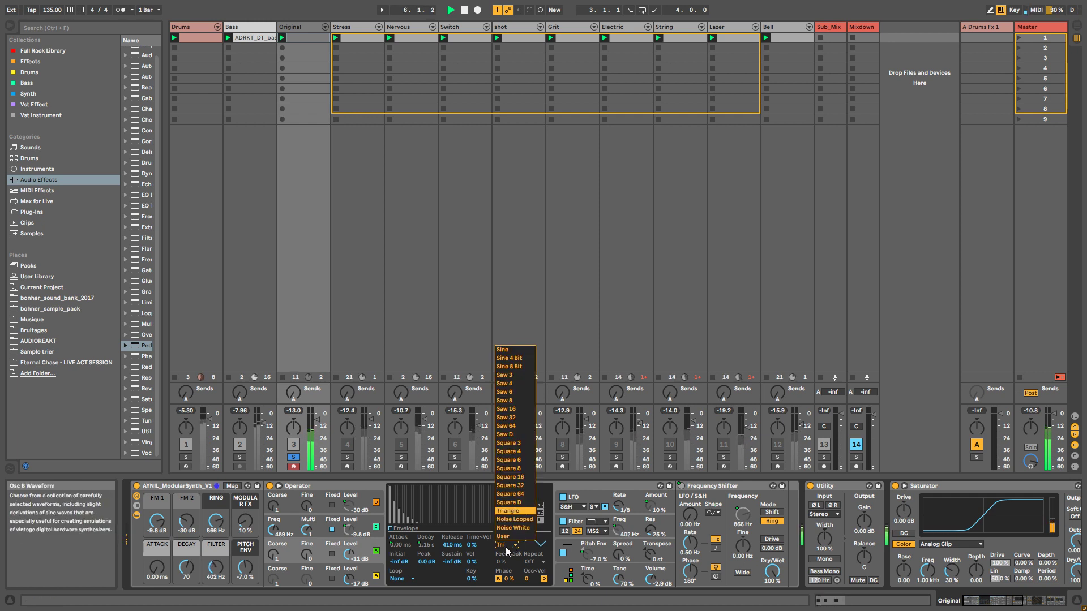
{"action": "left_click", "coordinate": [518, 434]}
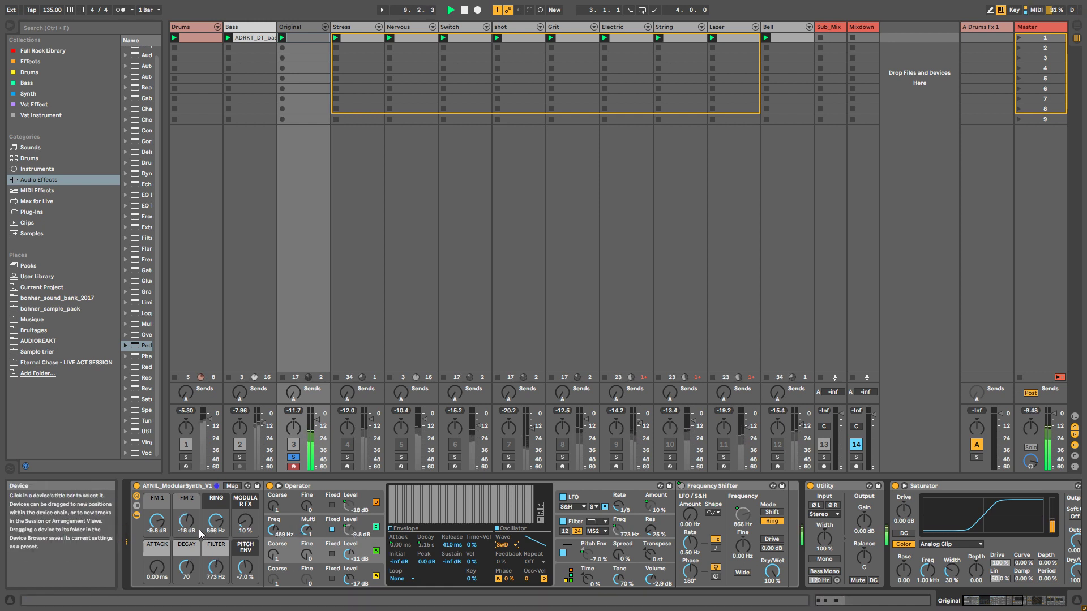
Step: Show oscillator D's settings, try its Coarse frequency at 0.5 and set it to 2
{"action": "left_click", "coordinate": [364, 527]}
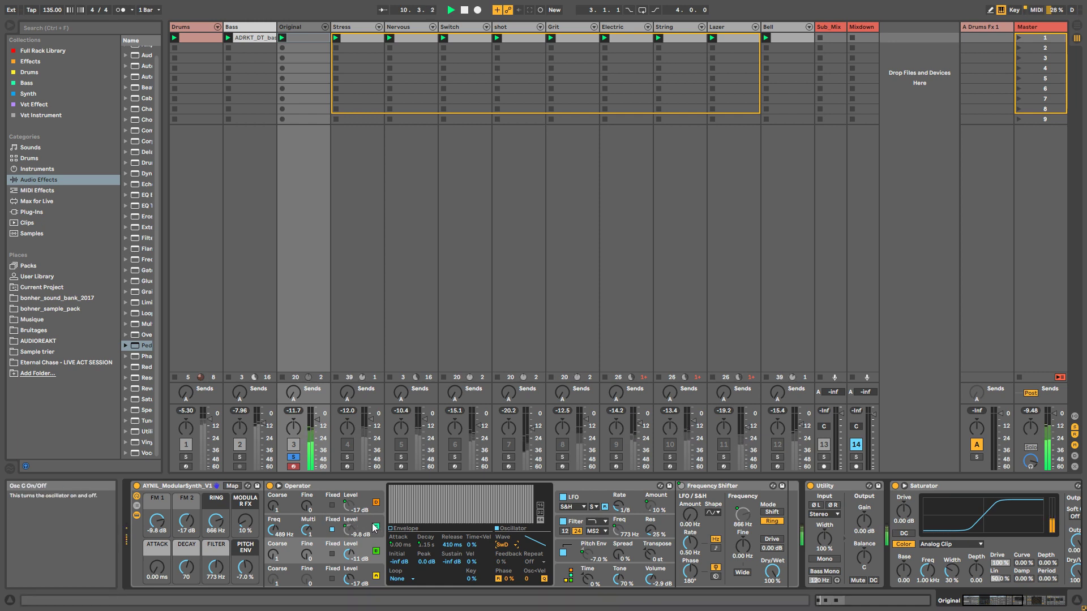
{"action": "left_click", "coordinate": [349, 529]}
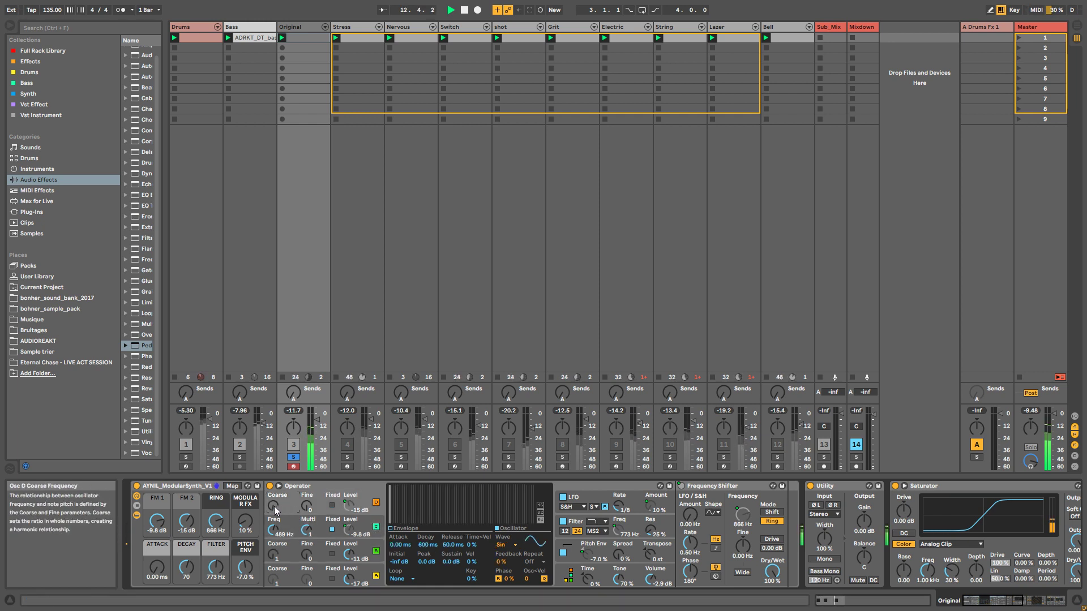
{"action": "left_click_drag", "start_coordinate": [274, 506], "coordinate": [274, 512]}
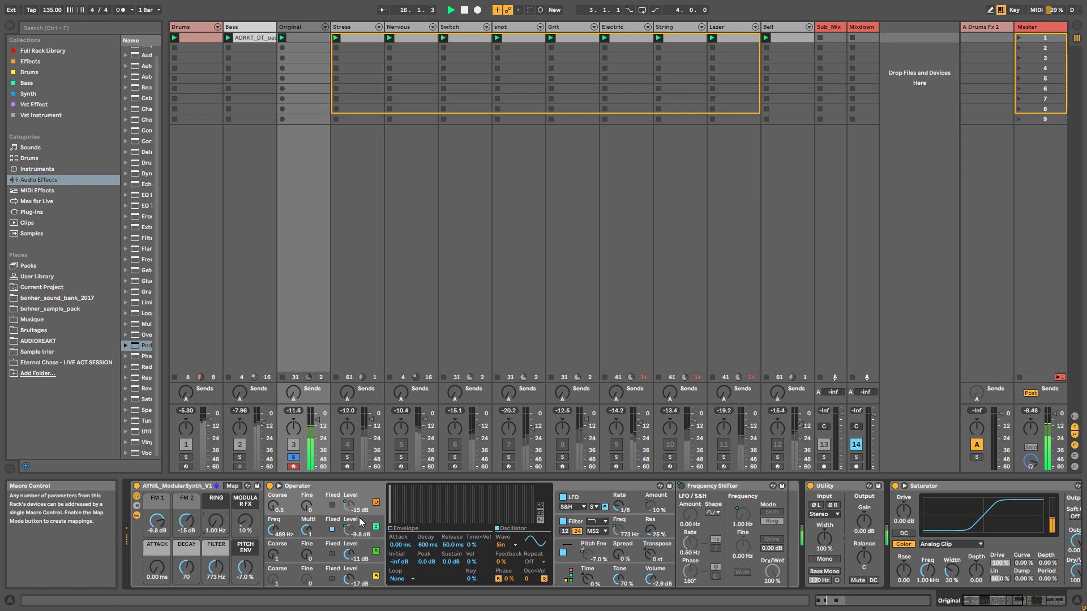
{"action": "left_click_drag", "start_coordinate": [276, 511], "coordinate": [275, 503]}
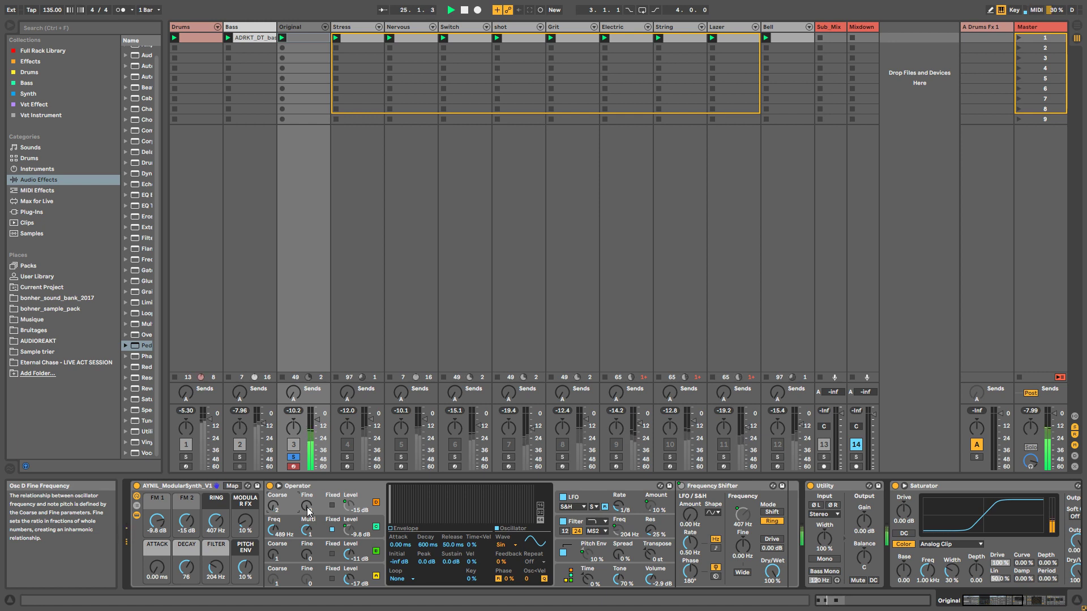
Step: Unsolo the Original track to hear it with the other tracks, stop playback and select the Stress track
{"action": "left_click", "coordinate": [293, 457]}
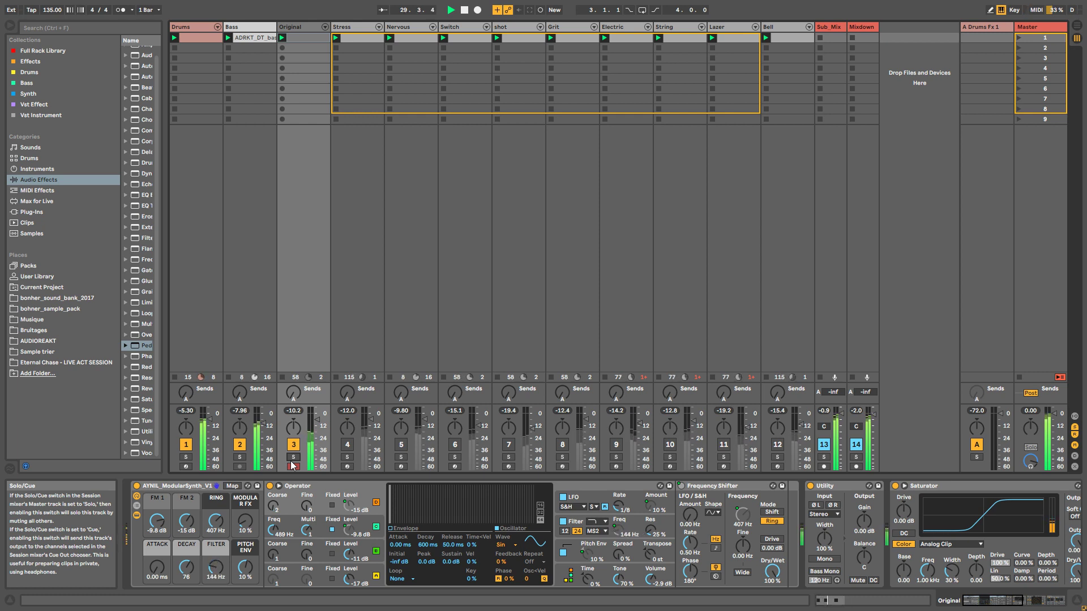
{"action": "left_click", "coordinate": [293, 466]}
{"action": "key", "text": "space"}
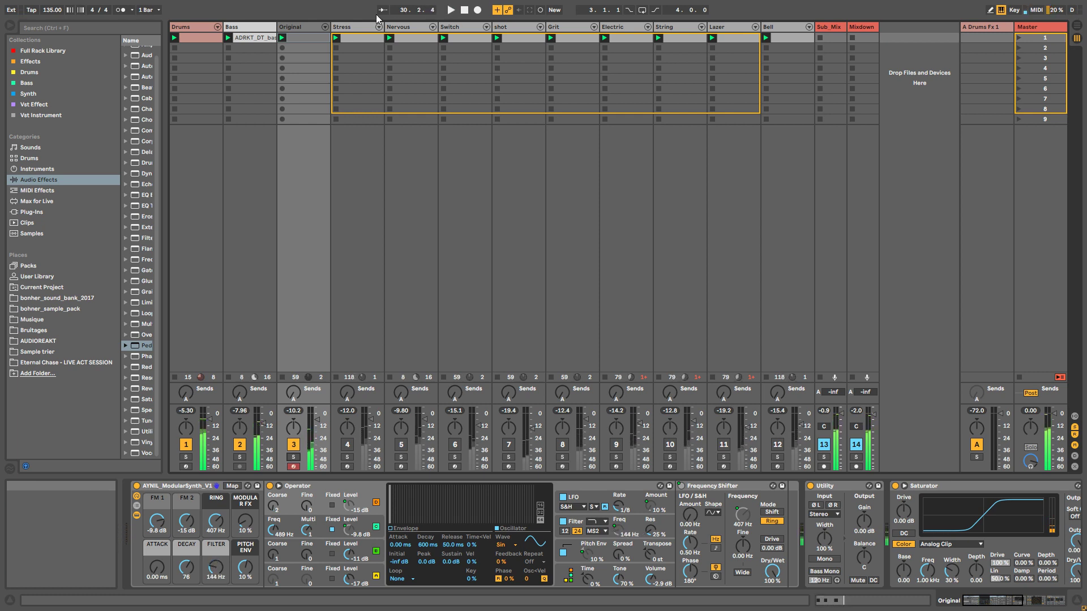
{"action": "left_click", "coordinate": [352, 26]}
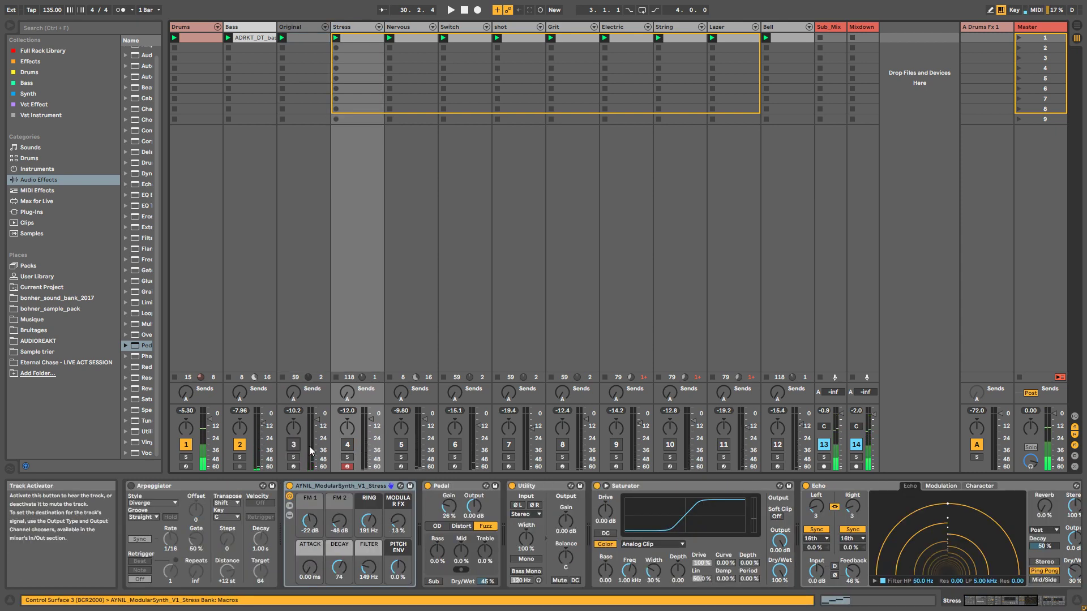
Step: Turn on the Stress track, start playback, and open the track's clip to show its notes
{"action": "left_click", "coordinate": [347, 445]}
{"action": "key", "text": "space"}
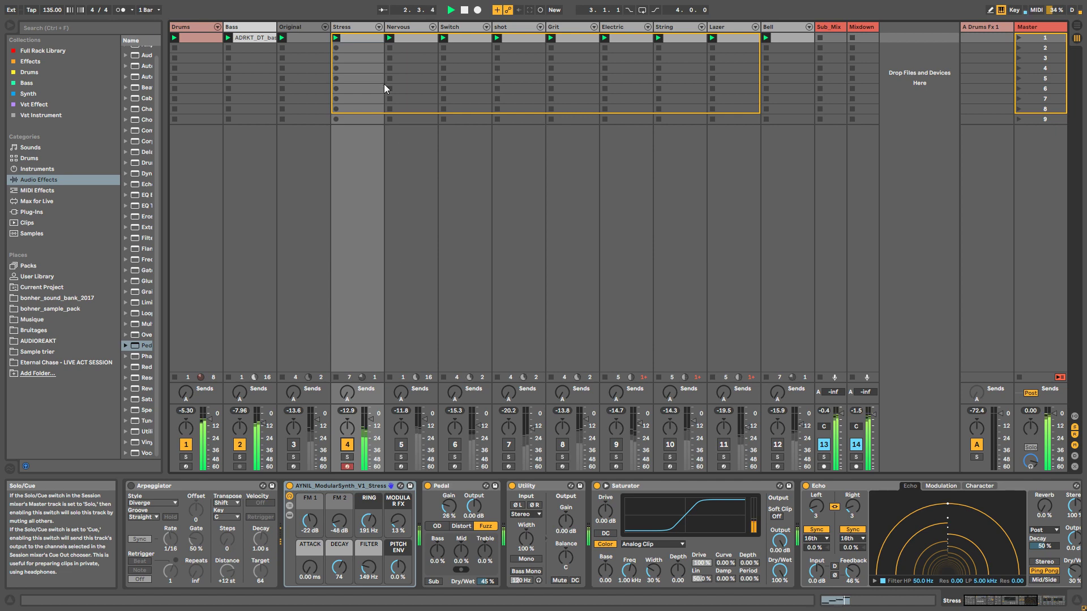
{"action": "left_click", "coordinate": [369, 38]}
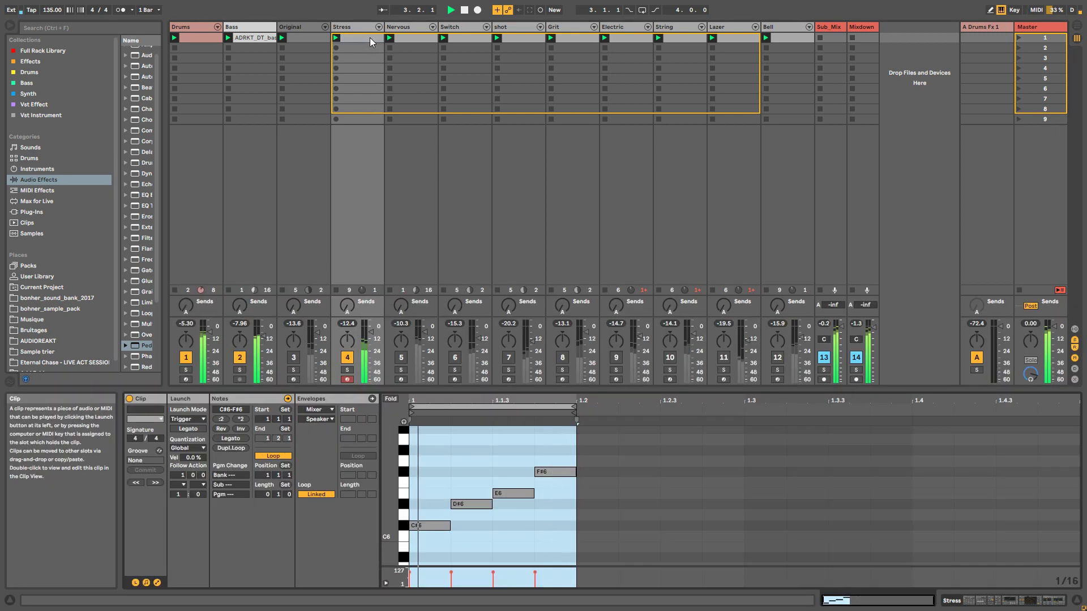
Step: Open the Nervous track's clip, turn the track on and solo it
{"action": "left_click", "coordinate": [426, 38]}
{"action": "left_click", "coordinate": [400, 357]}
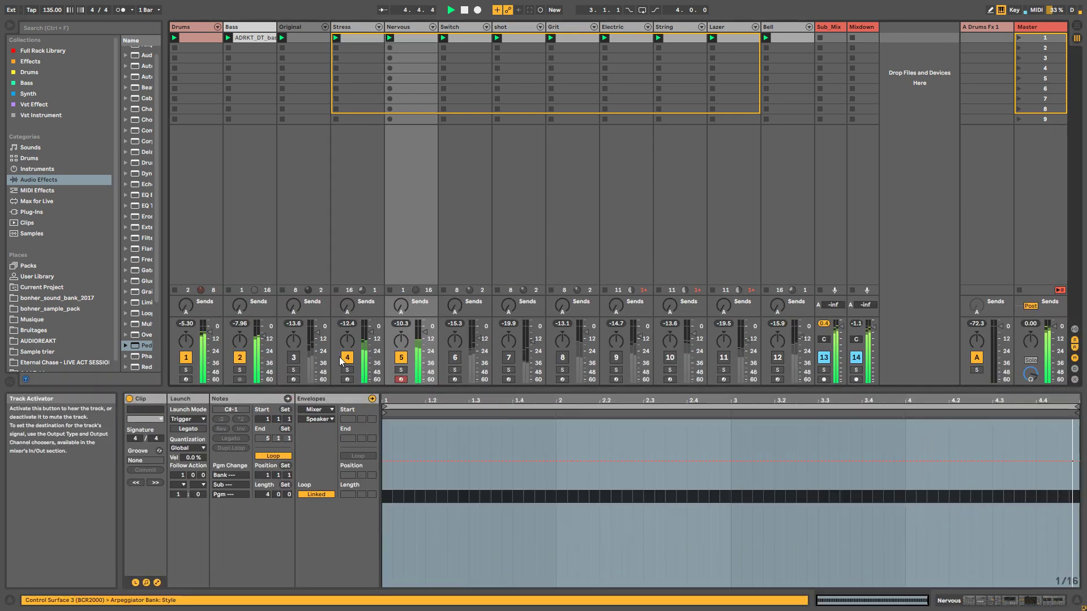
{"action": "left_click", "coordinate": [400, 369]}
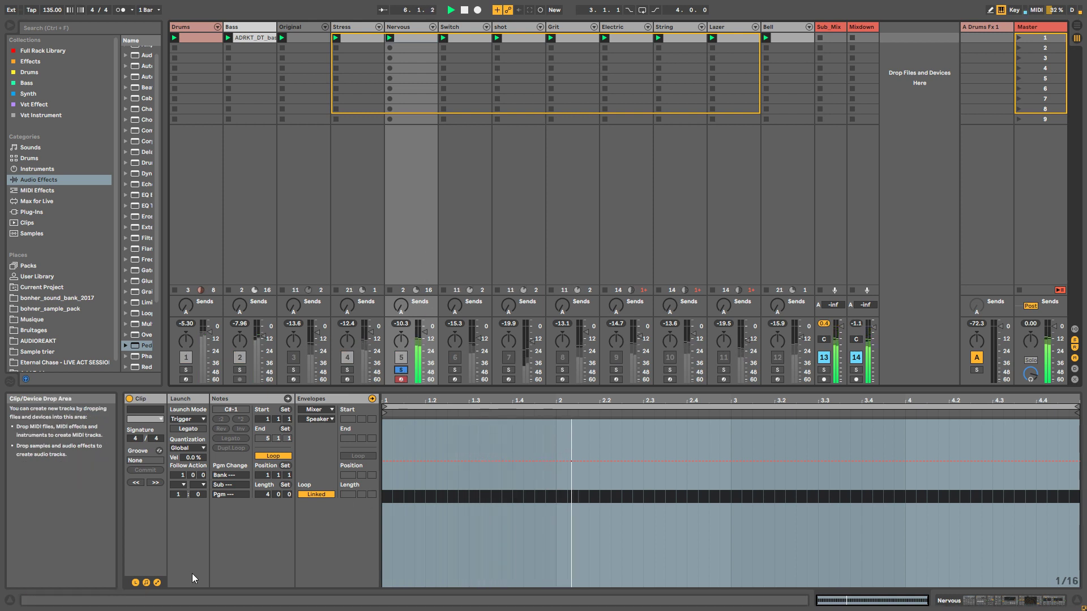
Step: Hide the Nervous clip's note settings, display the synth rack's FILTER automation envelope, and unsolo the track after listening
{"action": "left_click", "coordinate": [146, 583]}
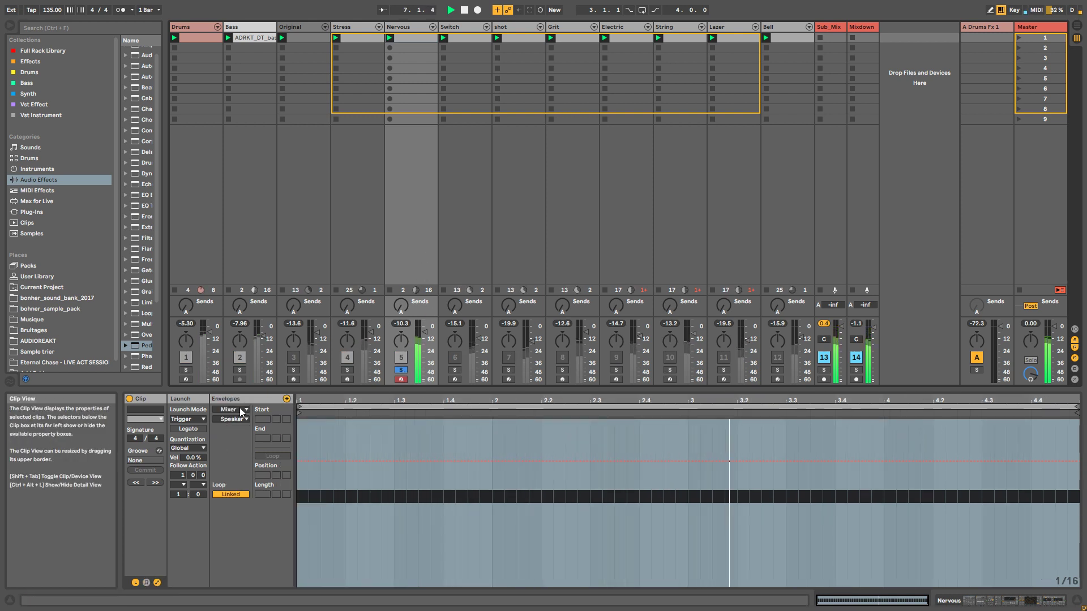
{"action": "left_click", "coordinate": [230, 410]}
{"action": "left_click", "coordinate": [243, 507]}
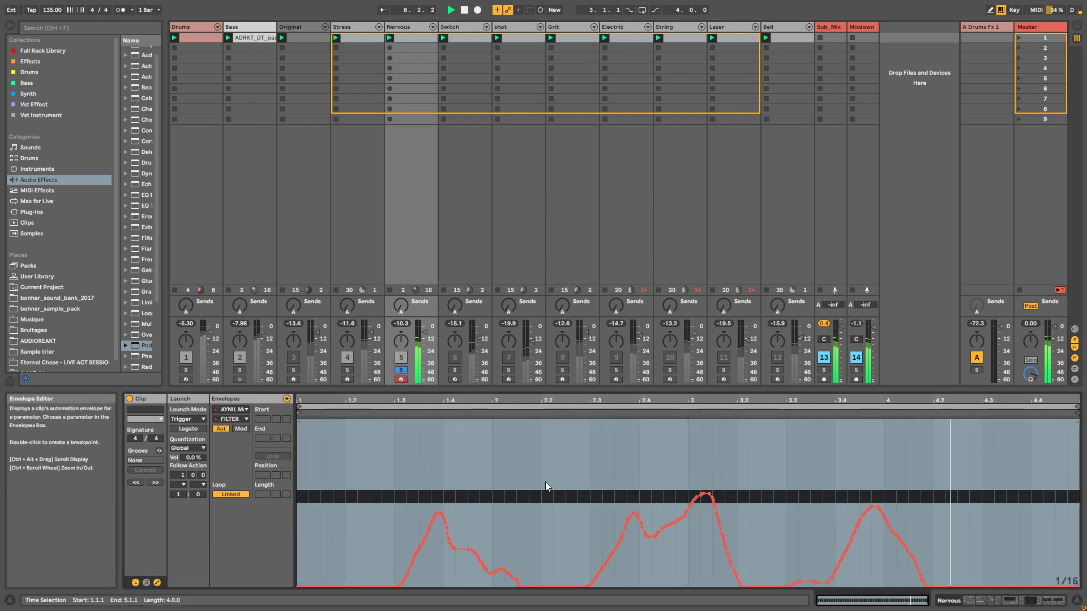
{"action": "left_click", "coordinate": [401, 370]}
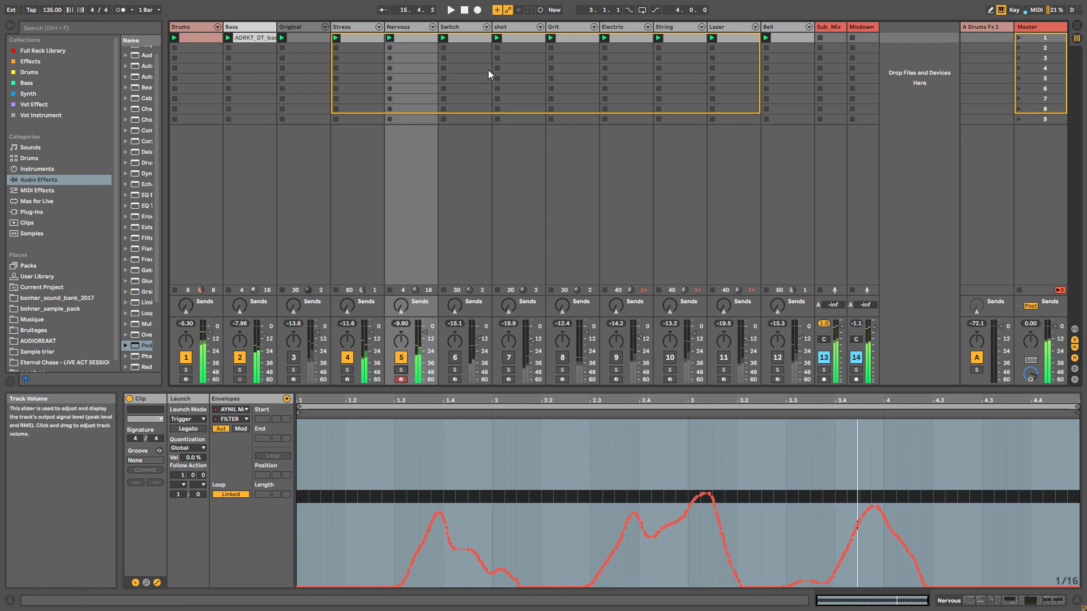
Step: Select the Original track, hide the devices inside its synth rack, then turn the track on and solo it
{"action": "left_click", "coordinate": [298, 28]}
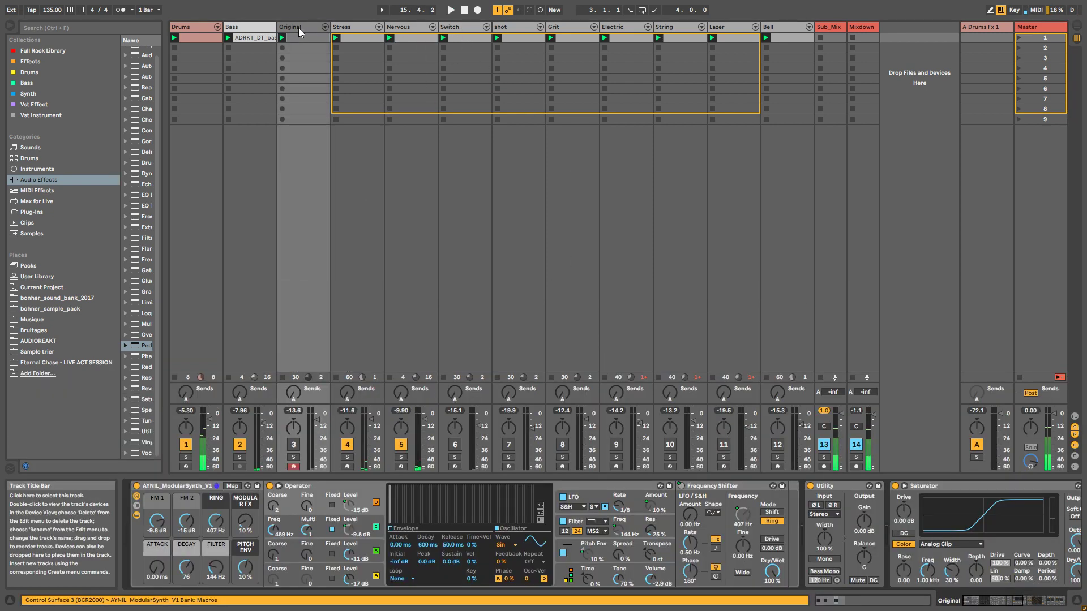
{"action": "left_click", "coordinate": [136, 516]}
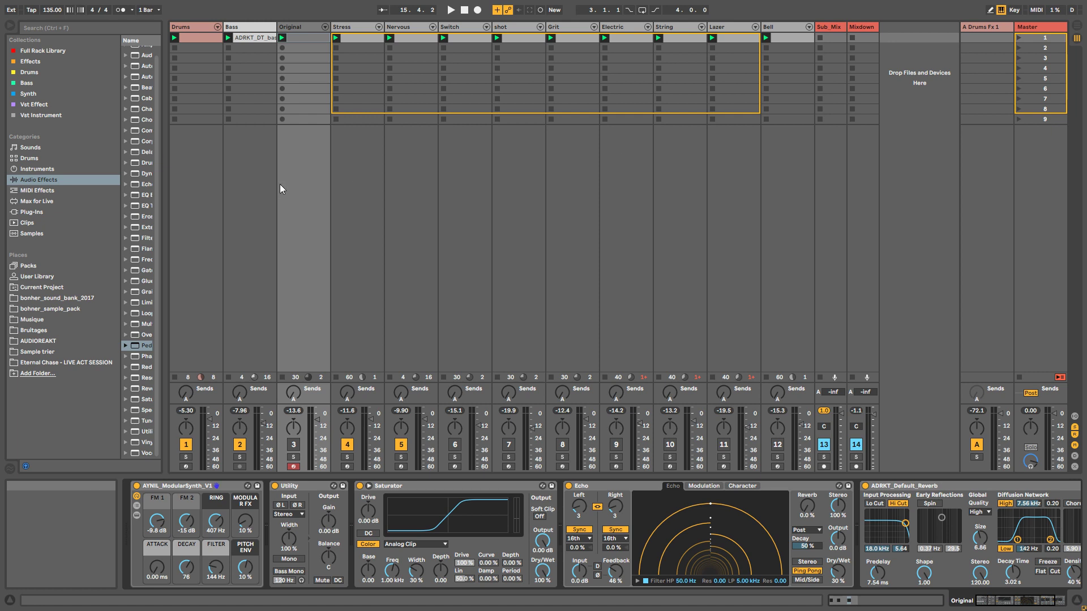
{"action": "left_click", "coordinate": [293, 444]}
{"action": "left_click", "coordinate": [294, 457]}
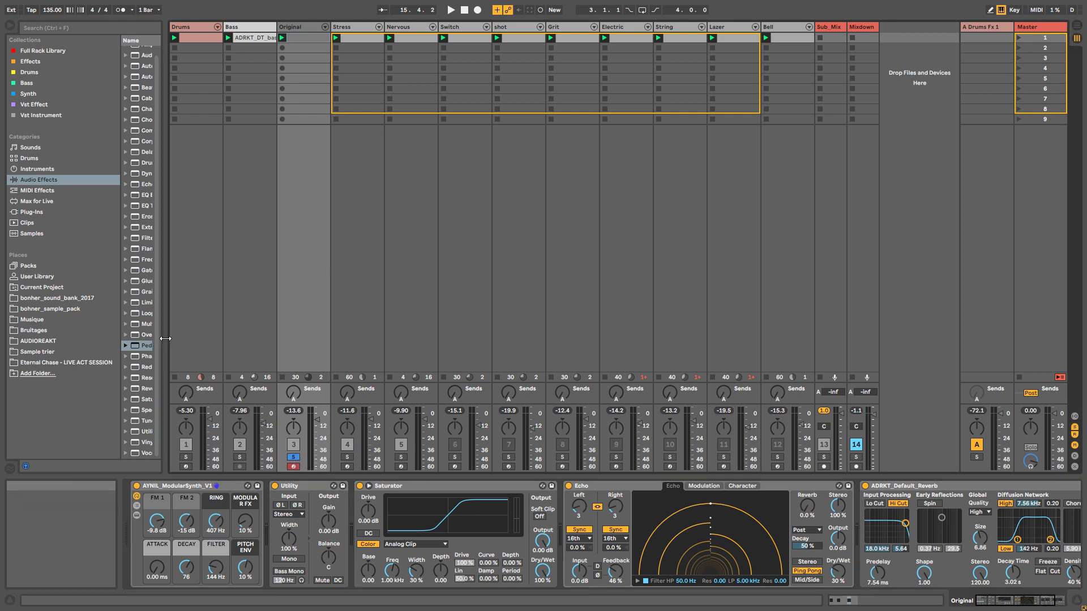
Step: Insert a Pedal effect between Utility and Saturator, and set it to Fuzz with 31% Gain and 55% Dry/Wet
{"action": "left_click_drag", "start_coordinate": [163, 343], "coordinate": [232, 344]}
{"action": "left_click", "coordinate": [150, 351]}
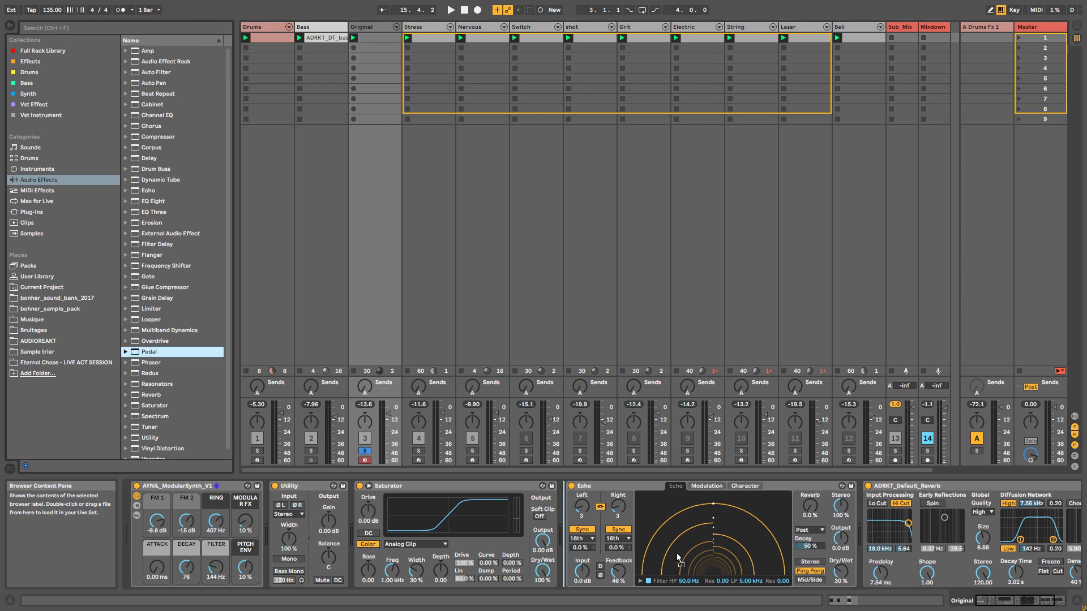
{"action": "left_click_drag", "start_coordinate": [360, 530], "coordinate": [357, 531]}
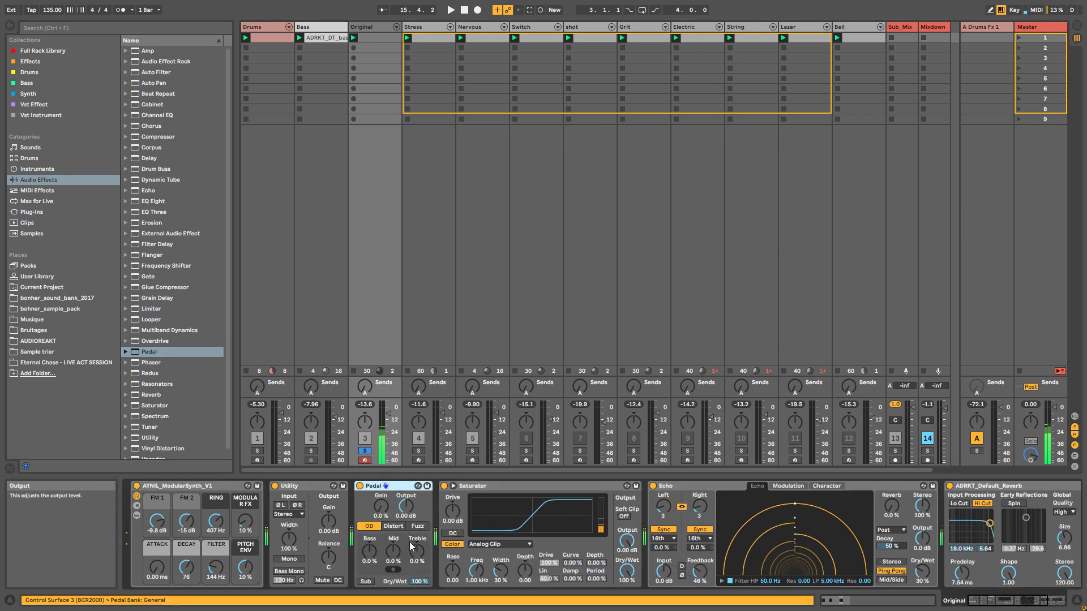
{"action": "left_click", "coordinate": [417, 525]}
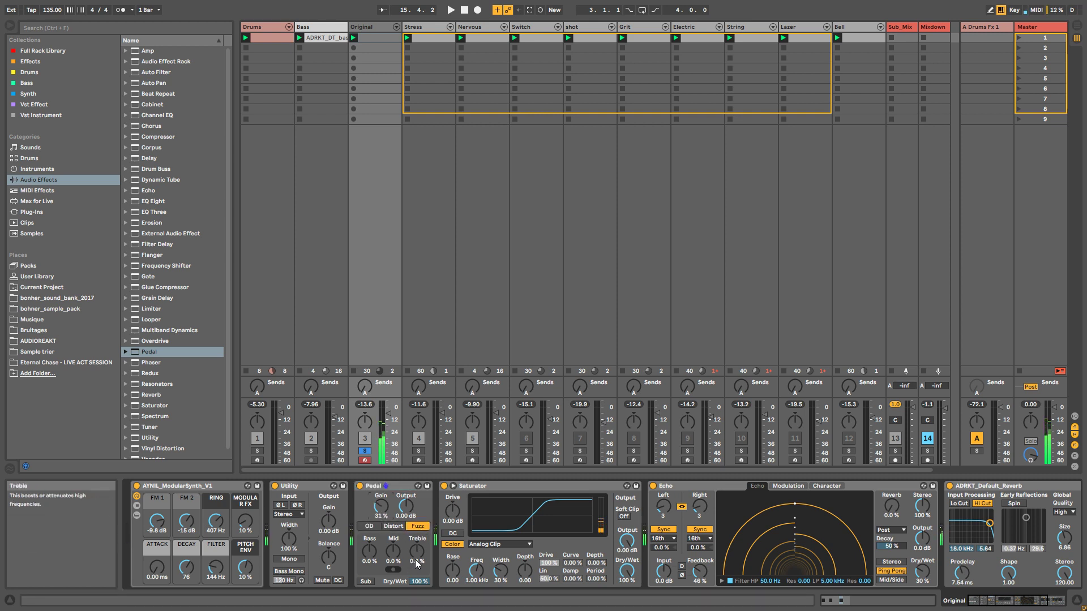
{"action": "left_click_drag", "start_coordinate": [419, 581], "coordinate": [419, 602]}
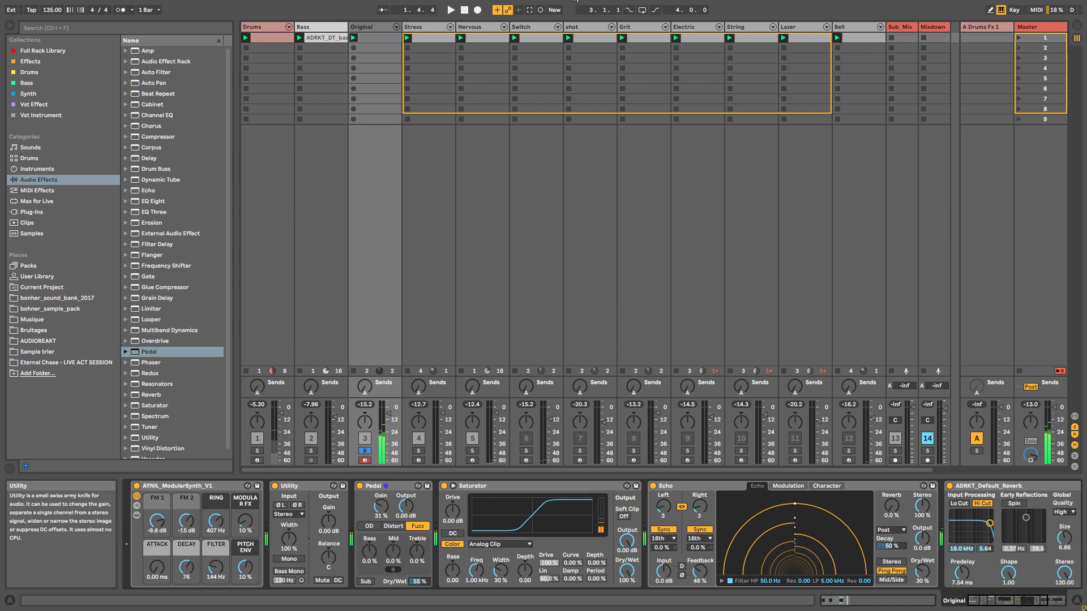
Step: Open the Original track's clip and replace its notes with two low sixteenth notes at 1.1.2 and 1.1.3
{"action": "double_click", "coordinate": [393, 38]}
{"action": "scroll", "coordinate": [591, 541], "scroll_direction": "down", "scroll_amount": 3}
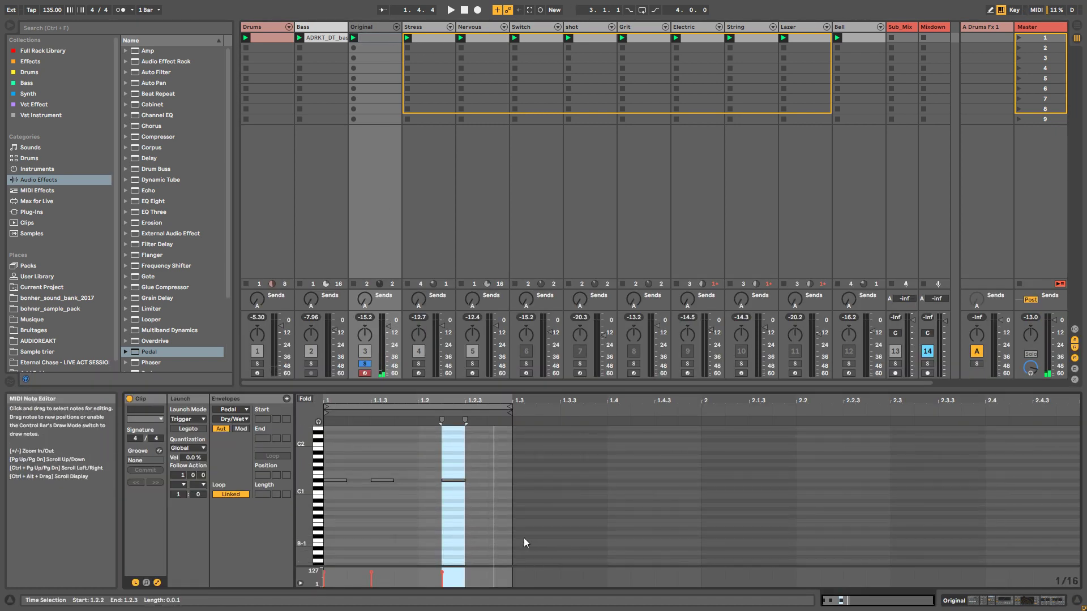
{"action": "left_click_drag", "start_coordinate": [506, 539], "coordinate": [287, 461]}
{"action": "key", "text": "Delete"}
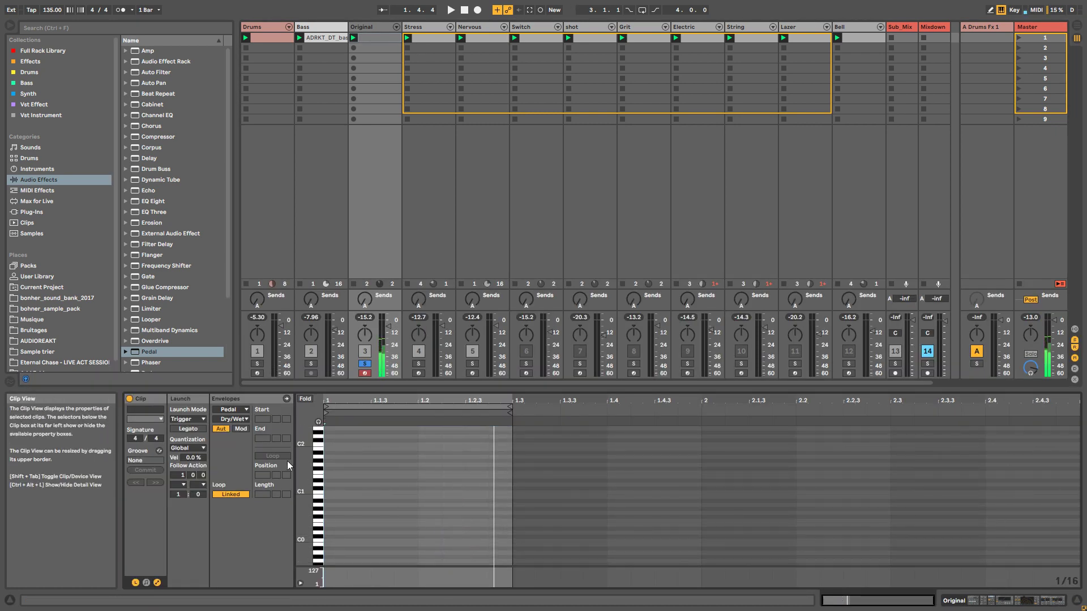
{"action": "key", "text": "ctrl+z"}
{"action": "key", "text": "ctrl+d"}
Step: Play the set with the Original track unsoloed, and turn off the Nervous and Stress tracks
{"action": "key", "text": "space"}
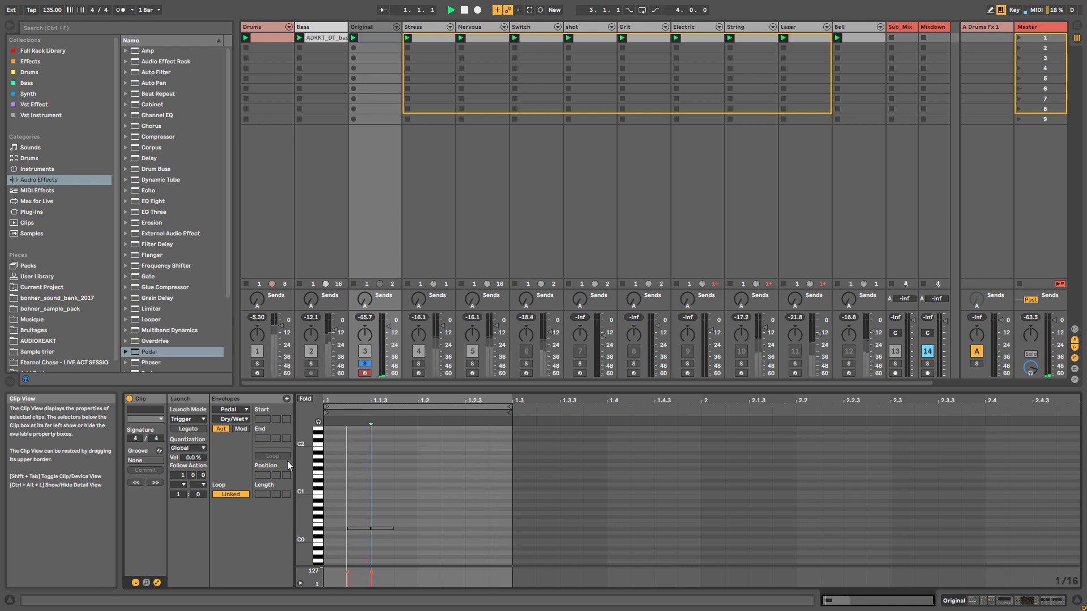
{"action": "left_click", "coordinate": [367, 364]}
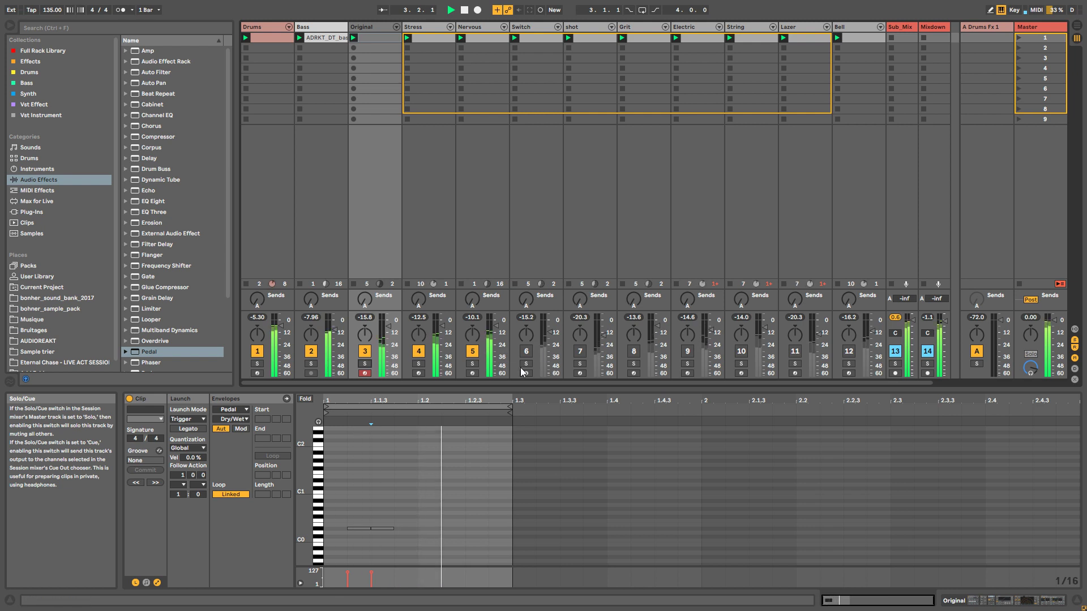
{"action": "left_click", "coordinate": [473, 351]}
{"action": "left_click", "coordinate": [420, 352]}
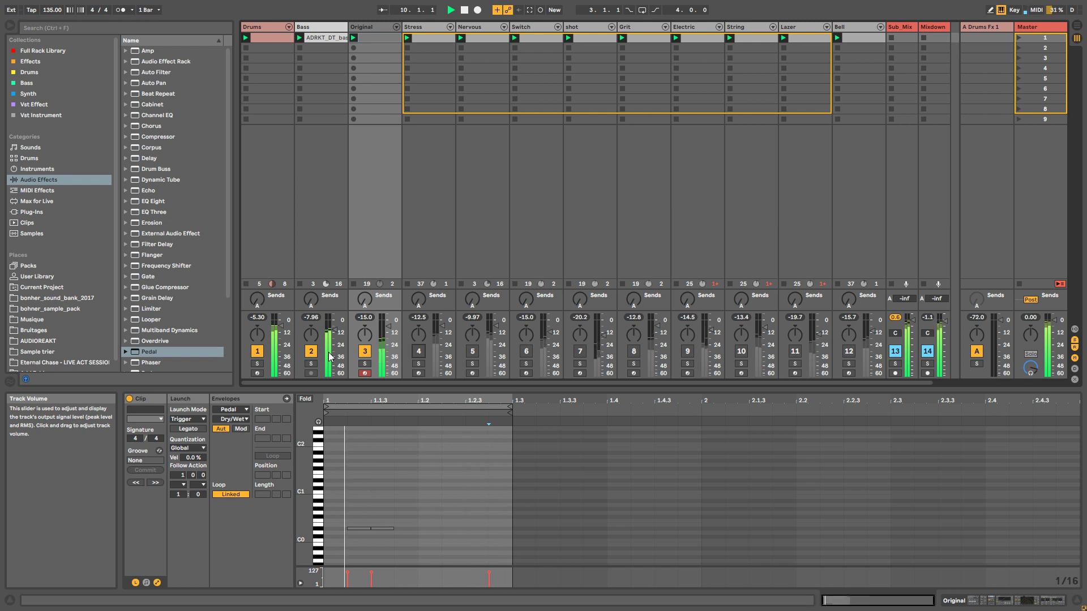
Step: Show the Original track's devices and sweep the synth rack's FILTER macro up to about 984 Hz and down to 137 Hz
{"action": "left_click", "coordinate": [366, 26]}
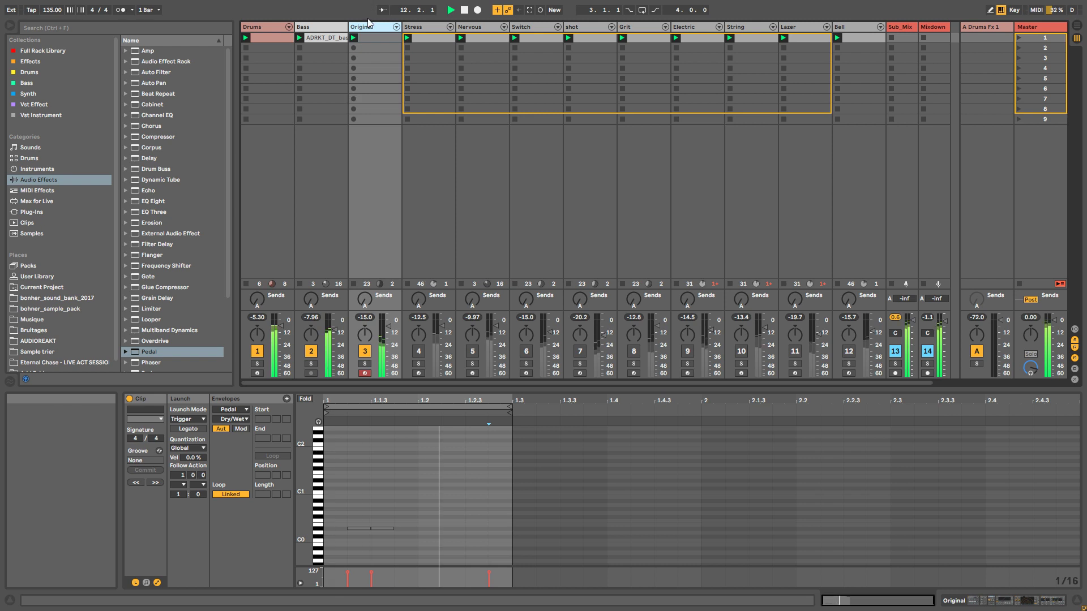
{"action": "double_click", "coordinate": [367, 26]}
{"action": "left_click_drag", "start_coordinate": [219, 559], "coordinate": [219, 543]}
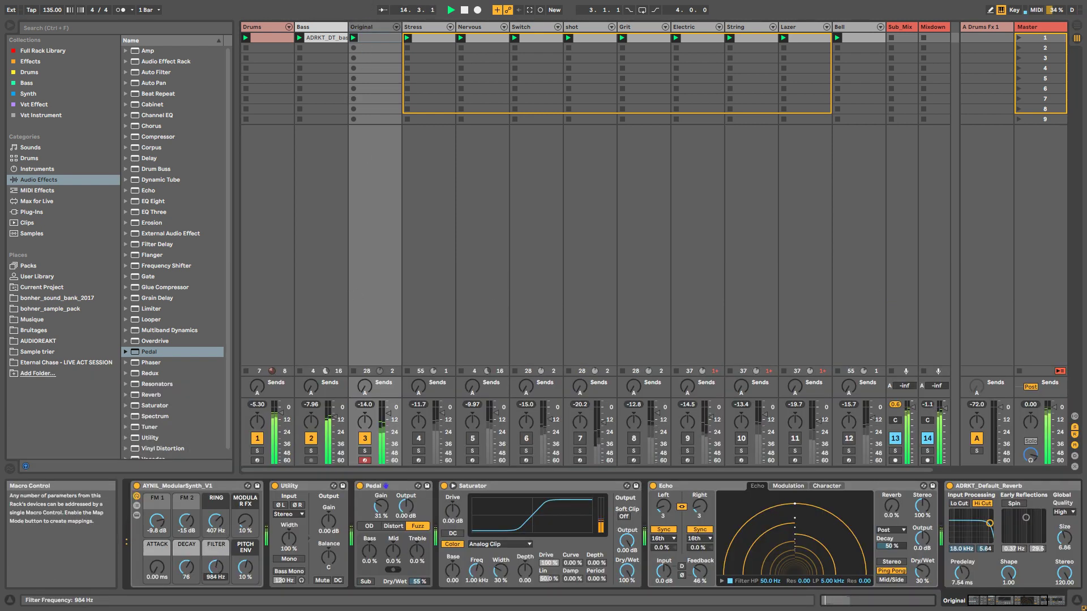
{"action": "left_click_drag", "start_coordinate": [215, 567], "coordinate": [215, 594]}
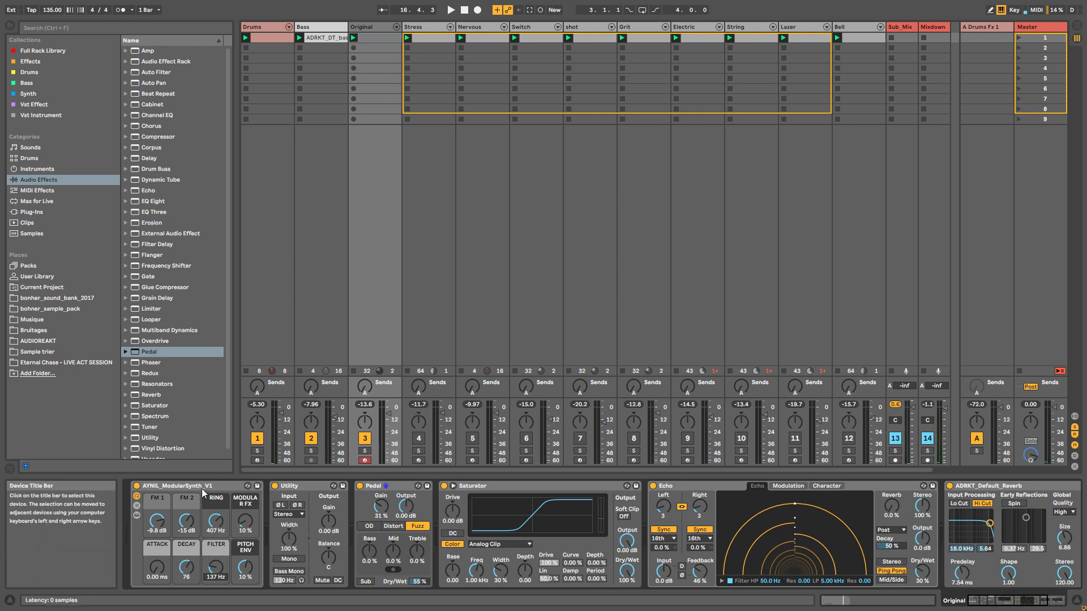
Step: Show the Stress track's device chain, briefly revealing and hiding the devices inside its synth rack
{"action": "left_click", "coordinate": [437, 36]}
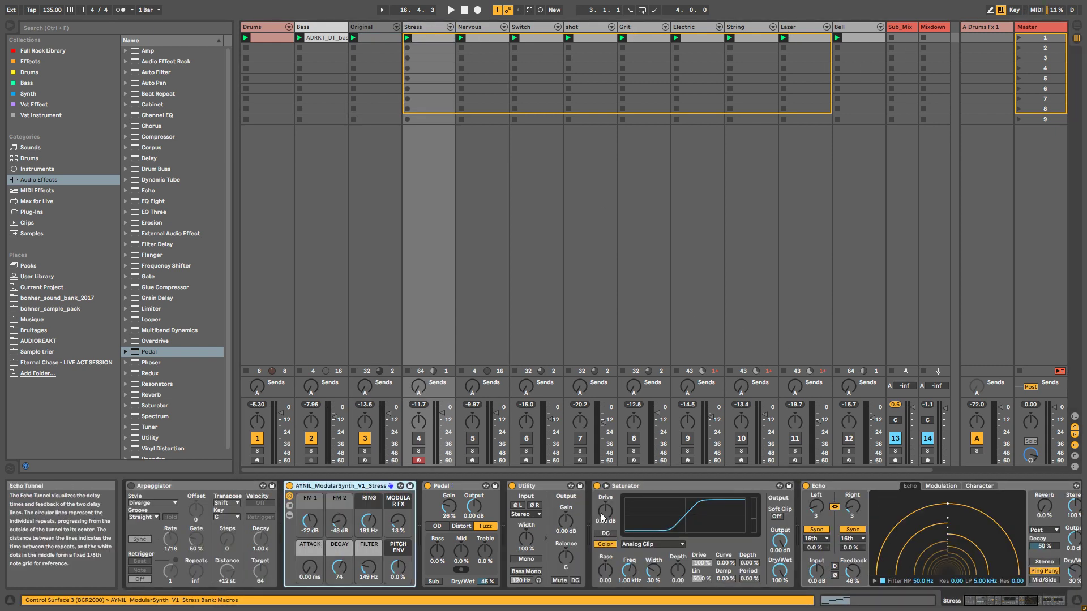
{"action": "mouse_move", "coordinate": [989, 604]}
{"action": "left_mouse_down"}
{"action": "mouse_move", "coordinate": [1020, 604]}
{"action": "mouse_move", "coordinate": [974, 607]}
{"action": "left_mouse_up"}
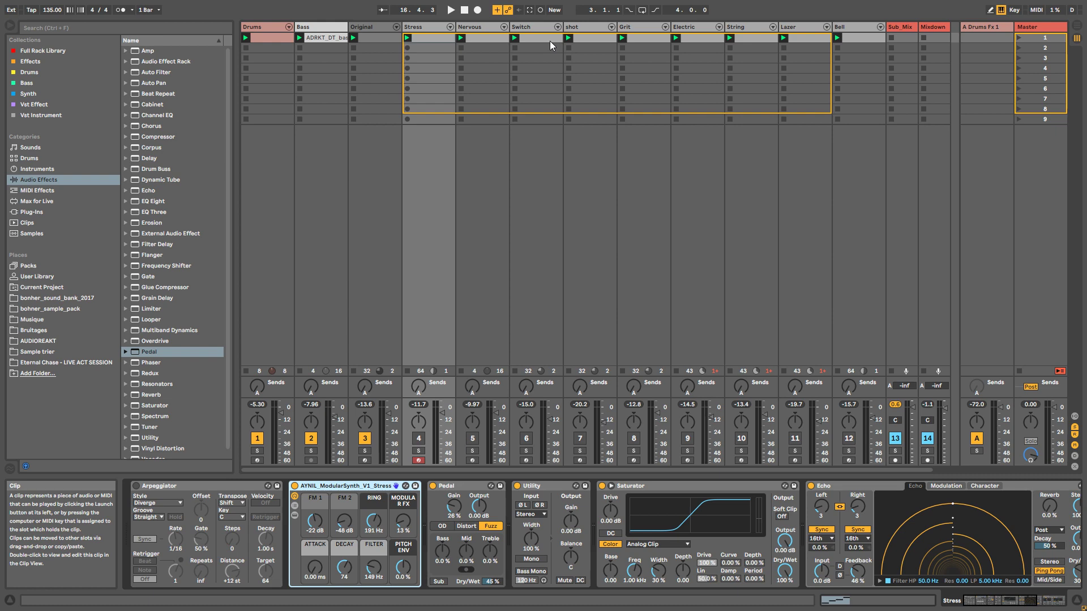
{"action": "left_click", "coordinate": [294, 516]}
{"action": "left_click", "coordinate": [295, 516]}
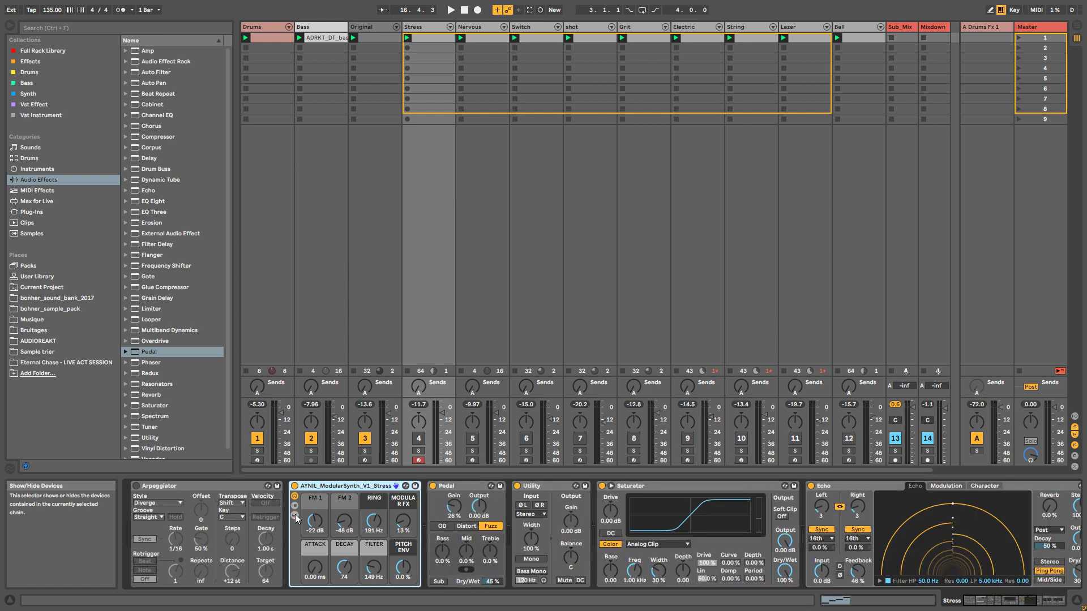